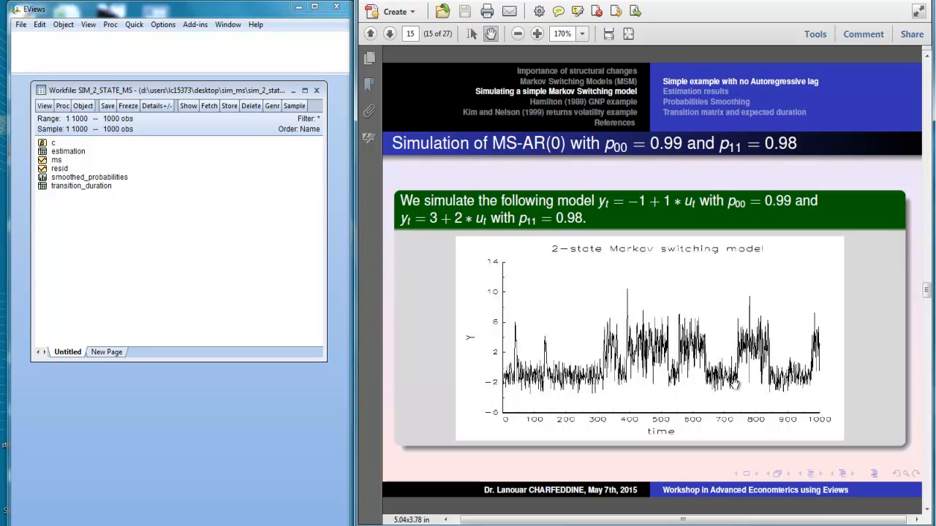
Step: Open the ms series from the workfile and display its observations as a spreadsheet
left_click(58, 161)
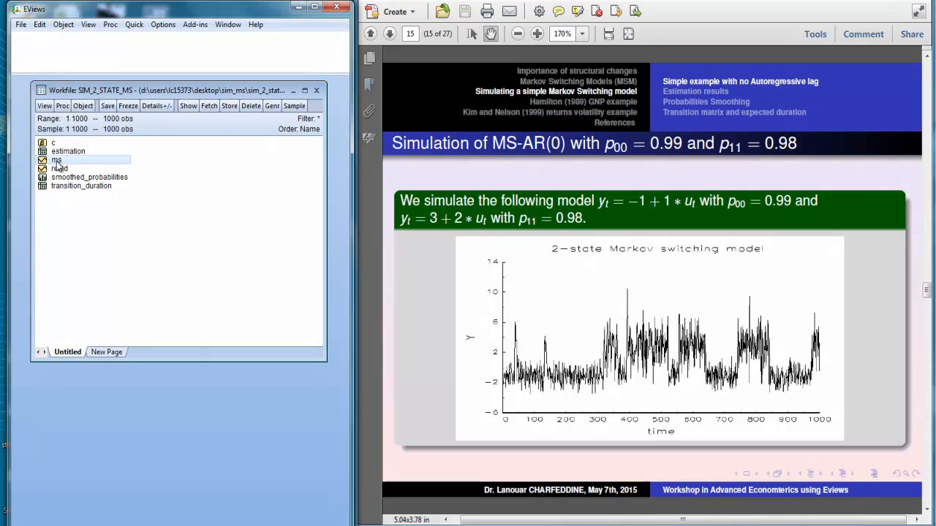
double_click(58, 162)
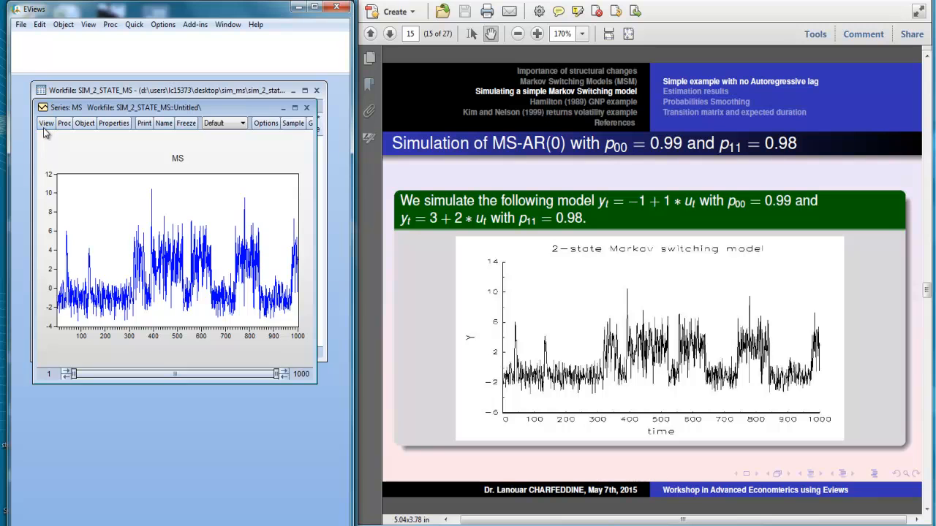
left_click(46, 122)
left_click(77, 137)
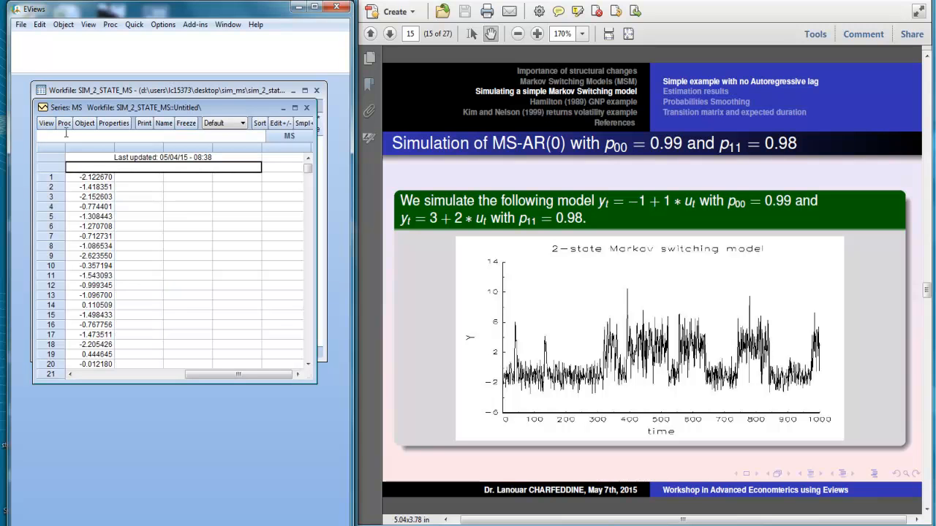
Step: Display the ms series as a basic Line & Symbol graph of the raw data, and close the series window
left_click(47, 123)
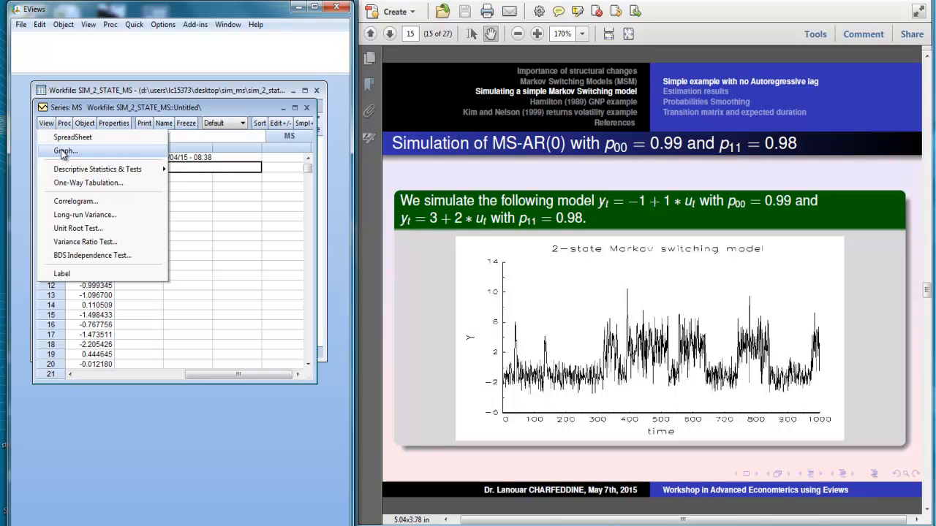
left_click(64, 151)
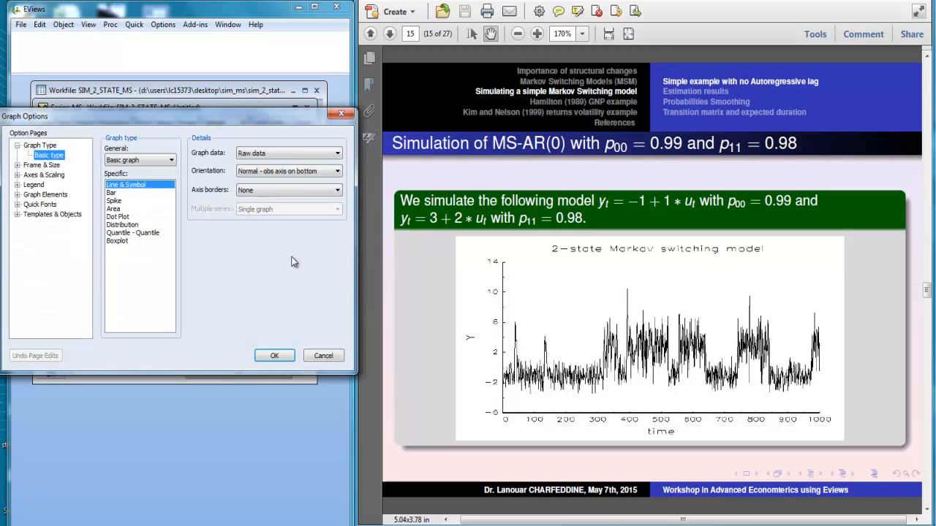
left_click(276, 355)
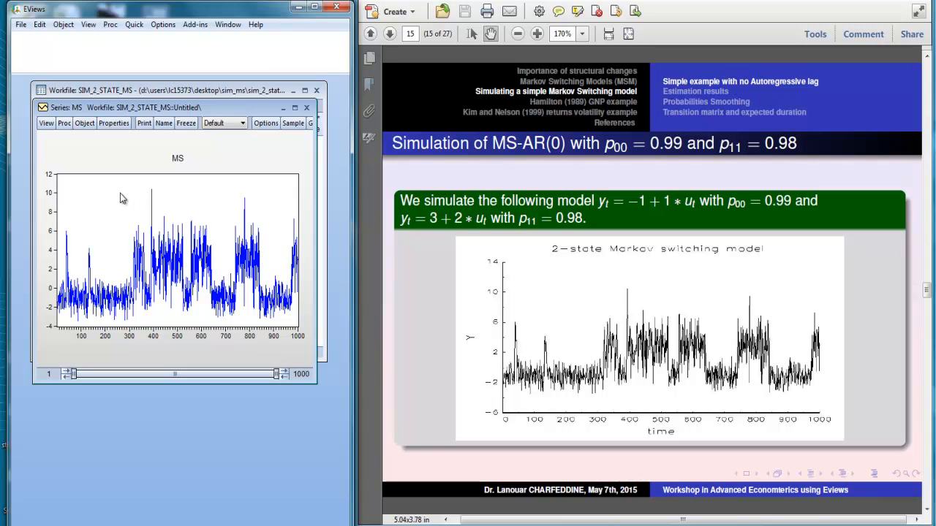
left_click(46, 123)
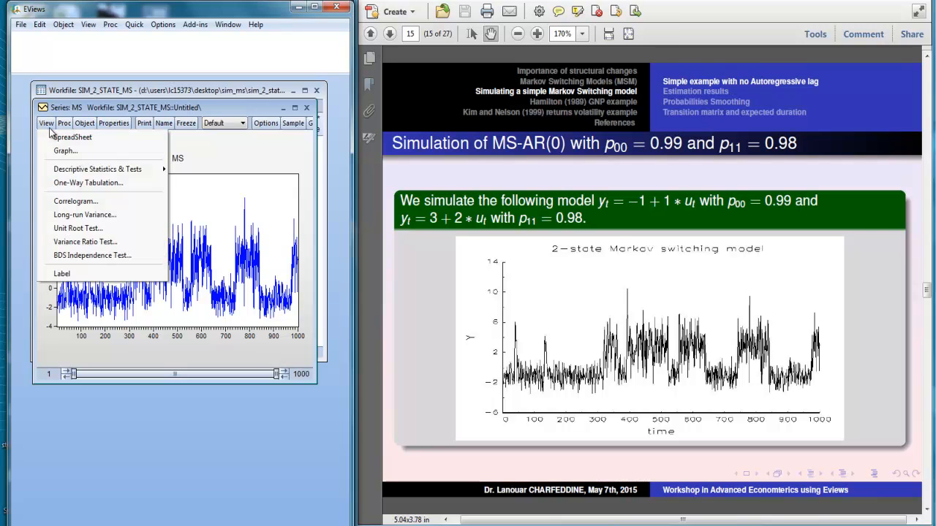
left_click(233, 116)
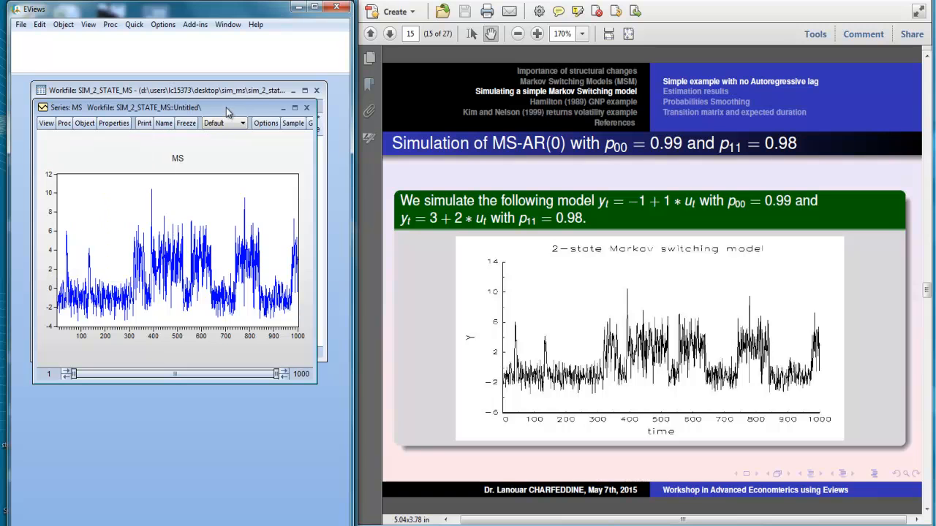
left_click(307, 107)
Step: Start a new equation estimation with ms as the dependent variable and SWITCHREG - Switching Regression as the method
left_click(132, 24)
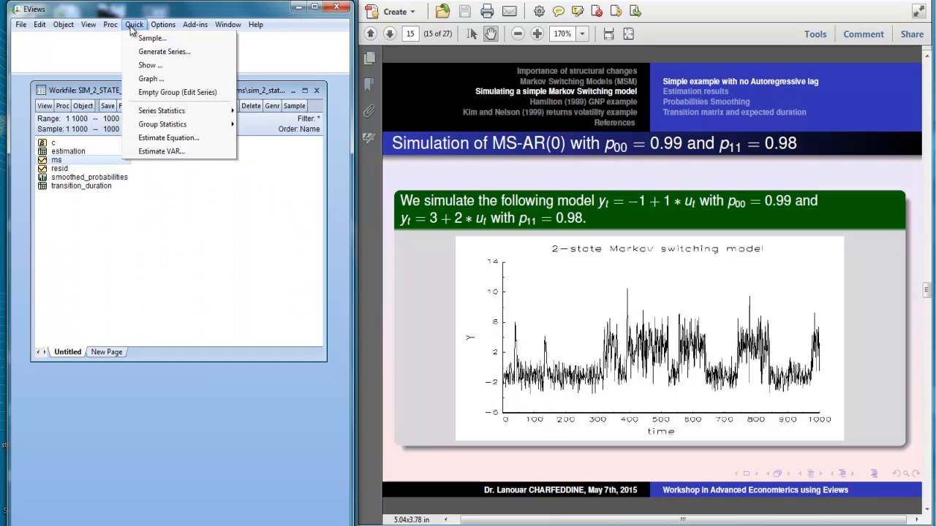
left_click(160, 142)
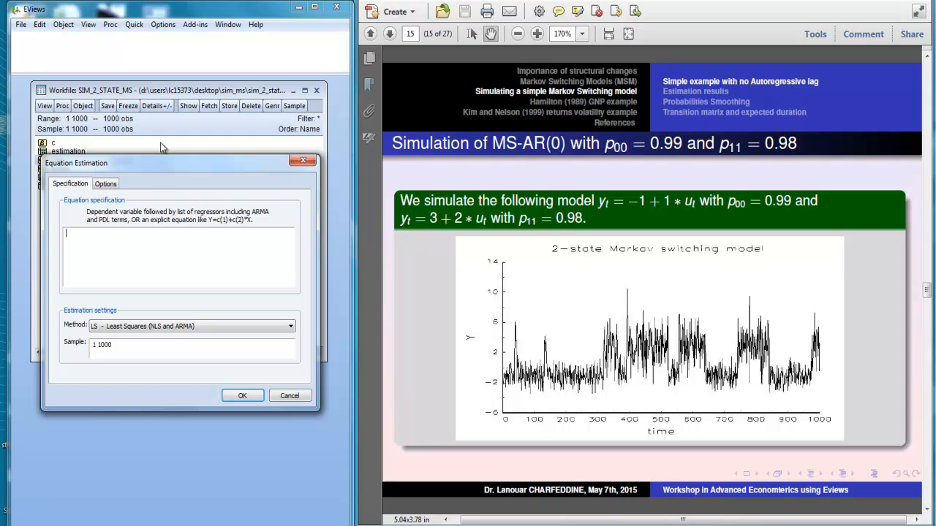
left_click_drag(162, 165, 162, 238)
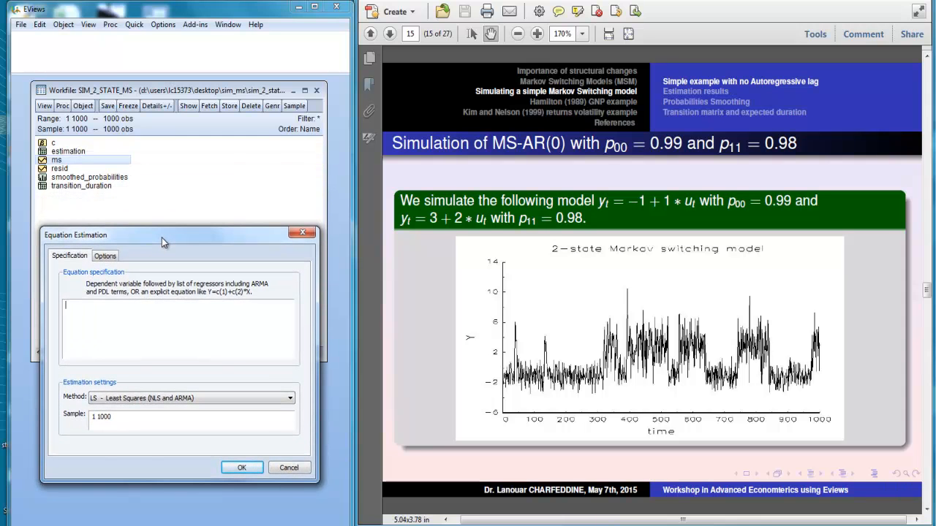
type("ms")
left_click(146, 398)
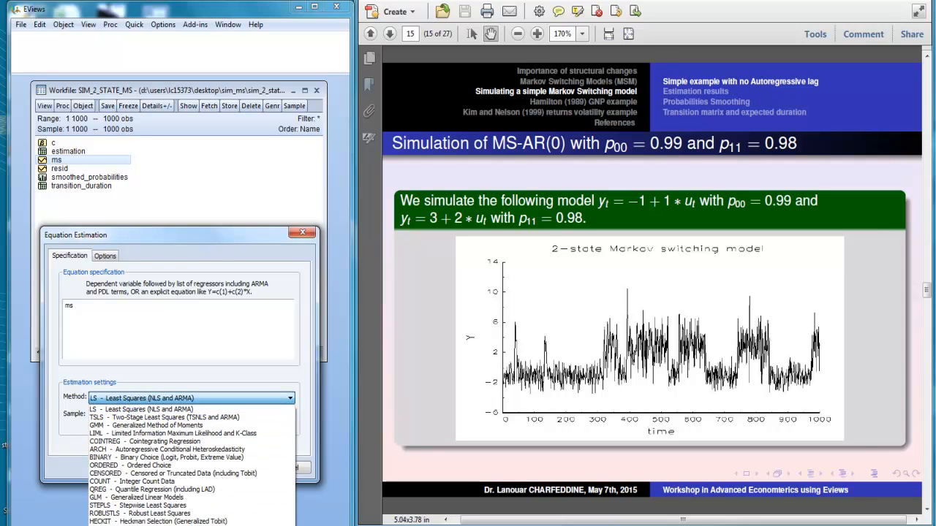
left_click(142, 525)
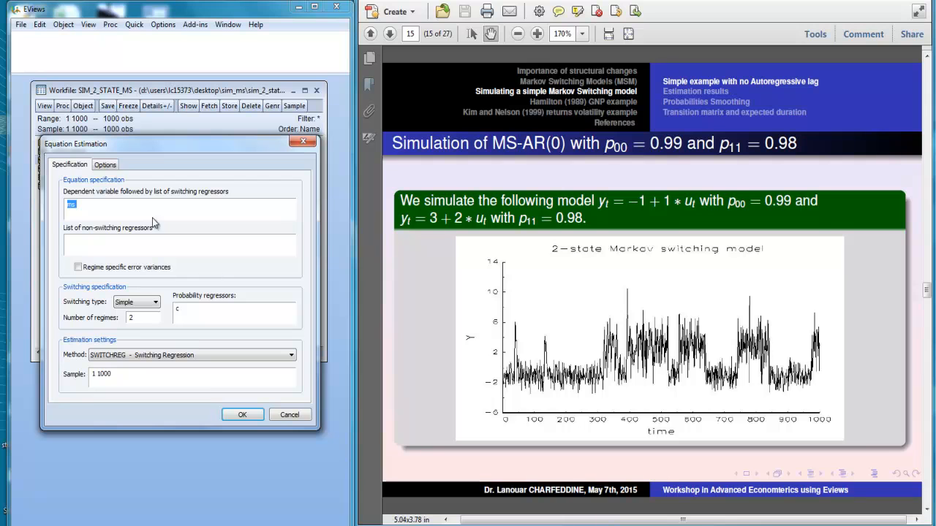
Step: Add the constant c as a switching regressor after ms and enable regime specific error variances
left_click(85, 209)
type("c")
left_click(87, 241)
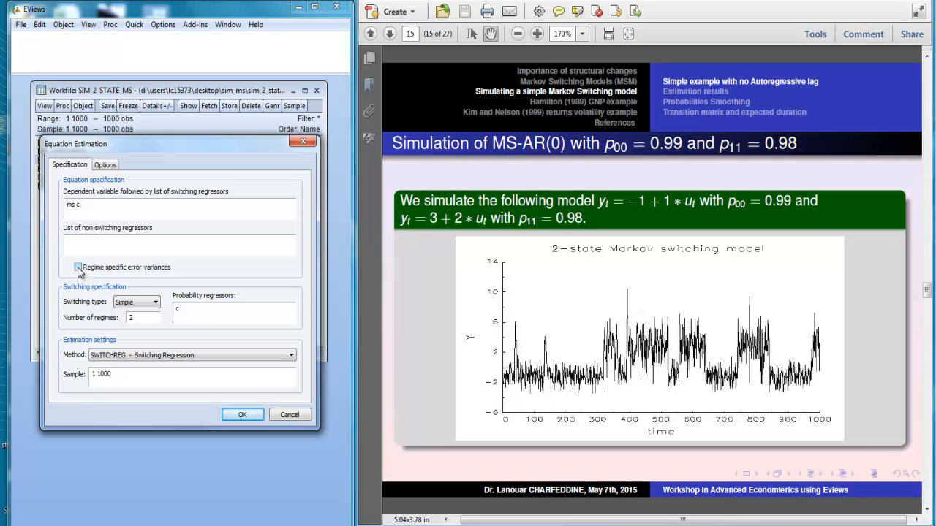
double_click(78, 209)
Step: Set the switching type to Markov with 2 regimes, leaving the list of non-switching regressors empty
left_click(140, 318)
left_click(139, 303)
left_click(135, 323)
left_click(85, 246)
left_click(141, 304)
left_click(141, 304)
left_click(143, 317)
Step: Review the estimation options, run the Markov switching estimation, and enlarge the equation window to show the full output
left_click(107, 166)
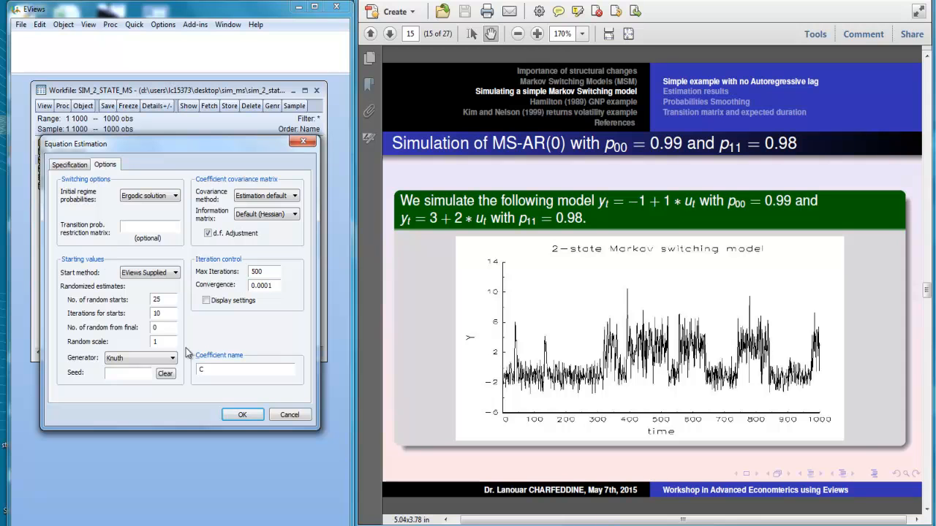
left_click(233, 416)
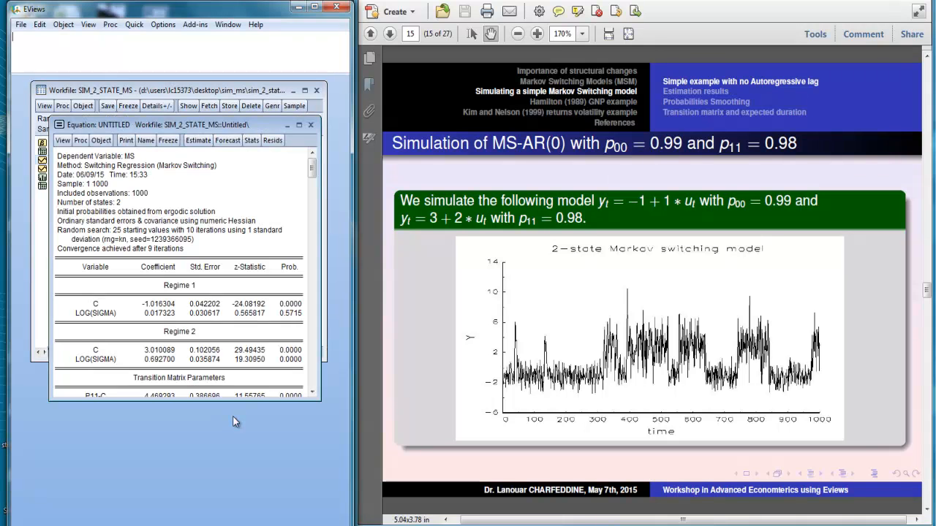
left_click_drag(319, 400, 344, 522)
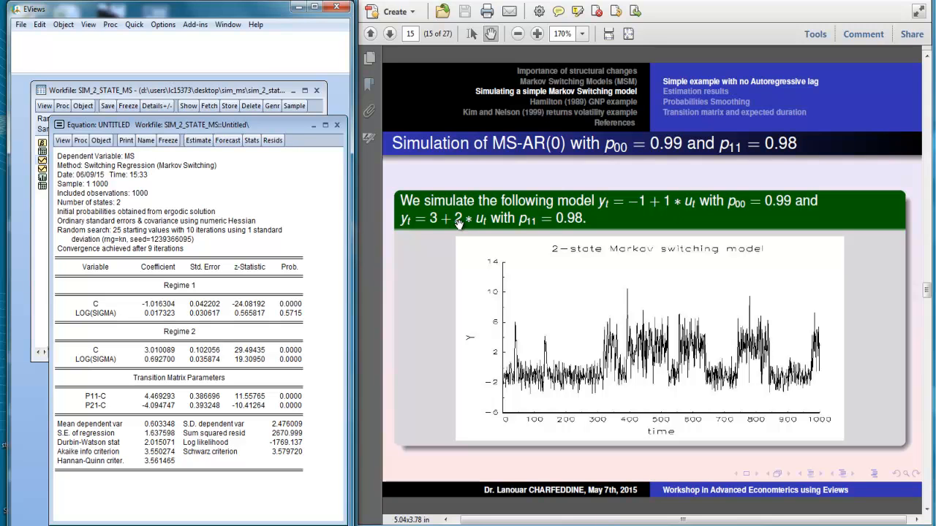
Step: Mark the regime 1 LOG(SIGMA) coefficient, launch GAUSS 6.0, and place its reduced window beside the estimation output
left_click(158, 314)
left_click(22, 521)
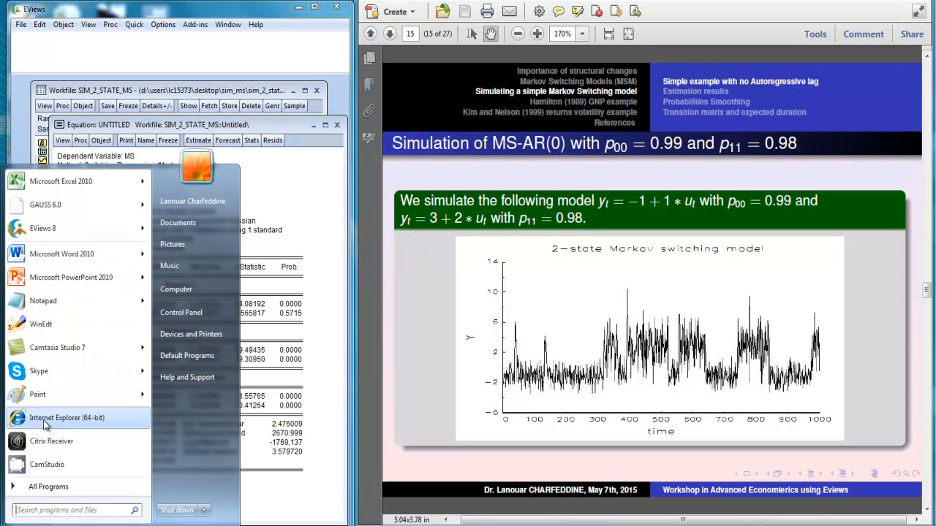
left_click(109, 203)
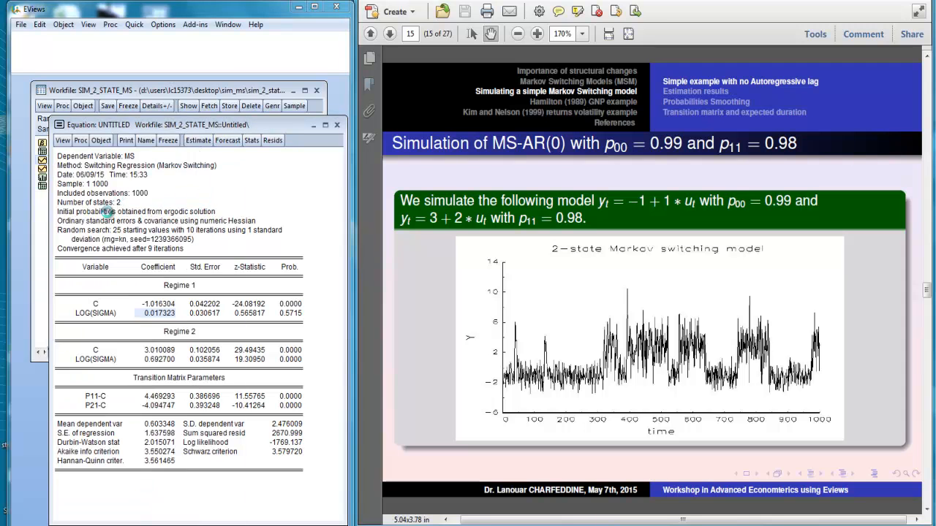
left_click(550, 335)
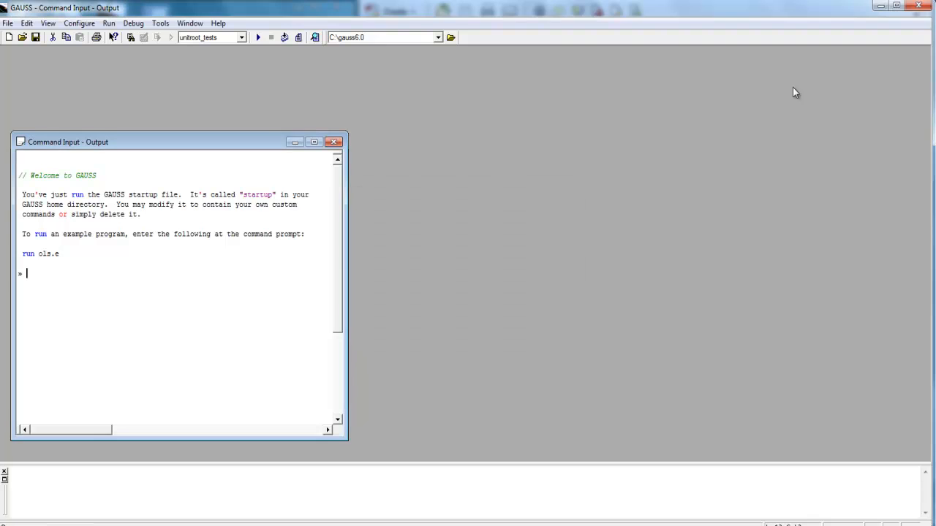
left_click(896, 6)
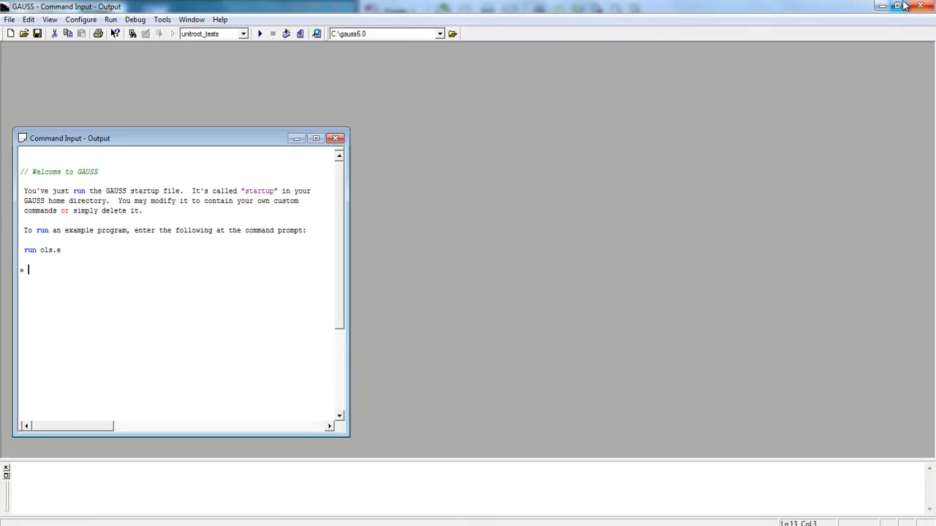
left_click(896, 5)
left_click_drag(930, 48, 364, 52)
left_click_drag(238, 16, 664, 37)
Step: Convert the regime 1 LOG(SIGMA) estimate to sigma by running exp(0.017); at the GAUSS command prompt
type("exp")
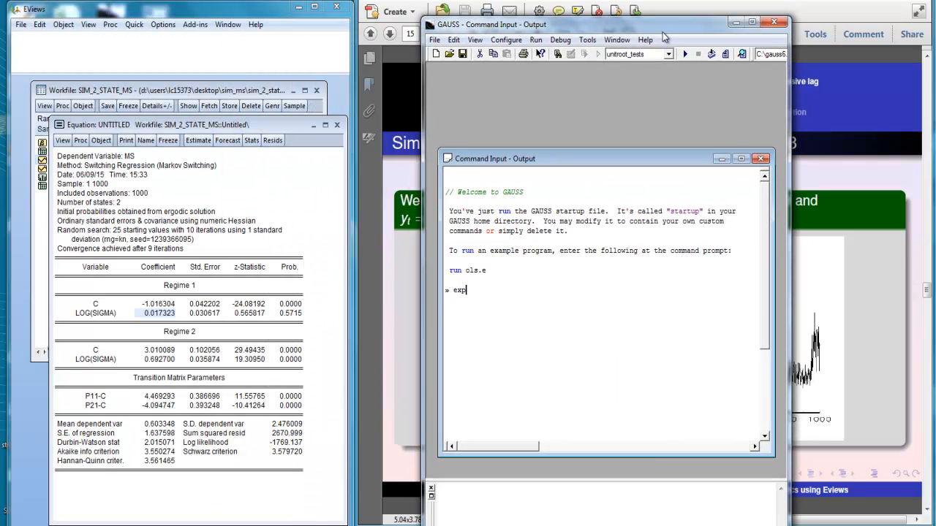
type("(0.017);")
key("Return")
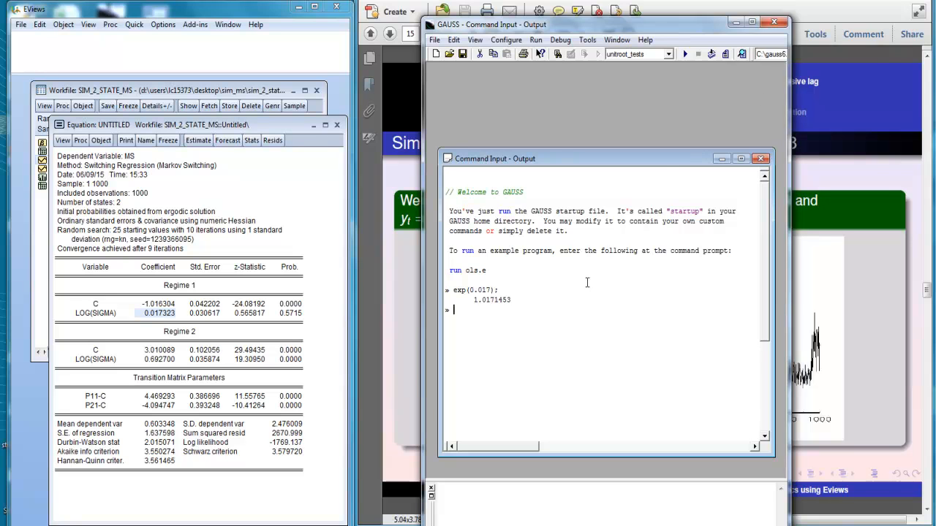
Step: Convert the regime 2 LOG(SIGMA) estimate with exp(0.6927); and return to the model slide beside the estimation output
left_click_drag(478, 300, 471, 300)
left_click(468, 311)
type("exp(0.6927);")
key("Return")
left_click(827, 234)
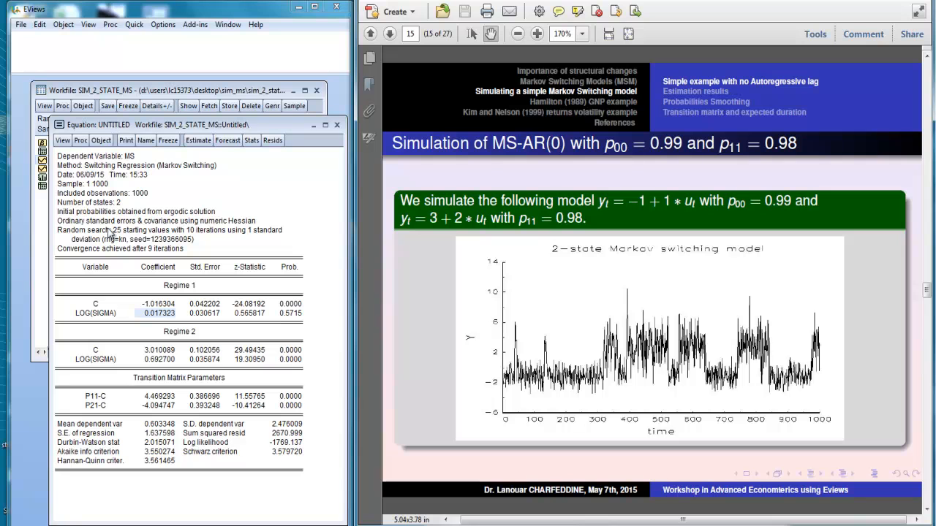
Step: Display the summary of the equation's regime transition results and mark the two diagonal transition probabilities
left_click_drag(219, 123, 200, 93)
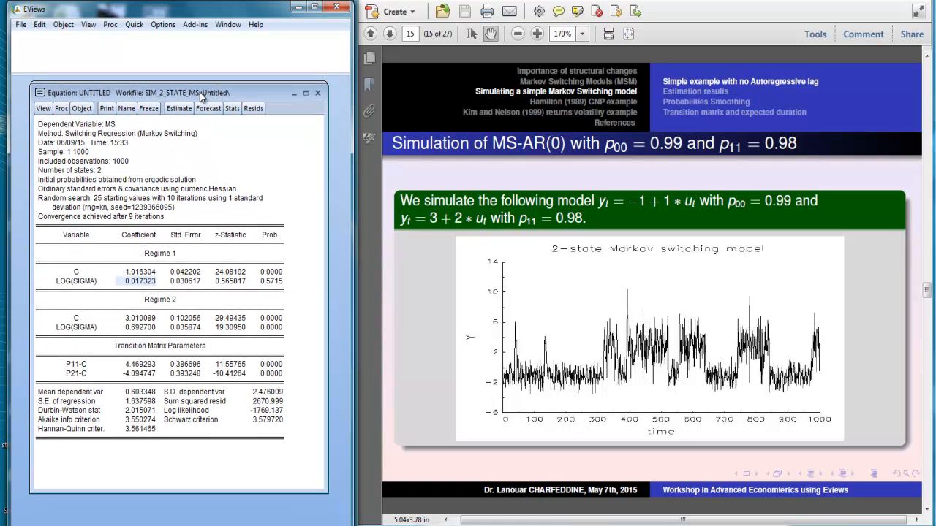
left_click(44, 109)
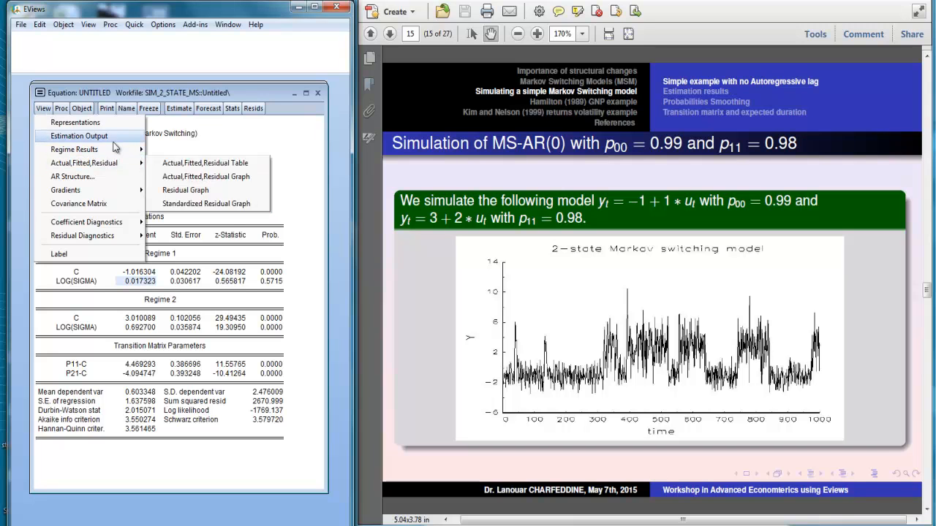
mouse_move(133, 151)
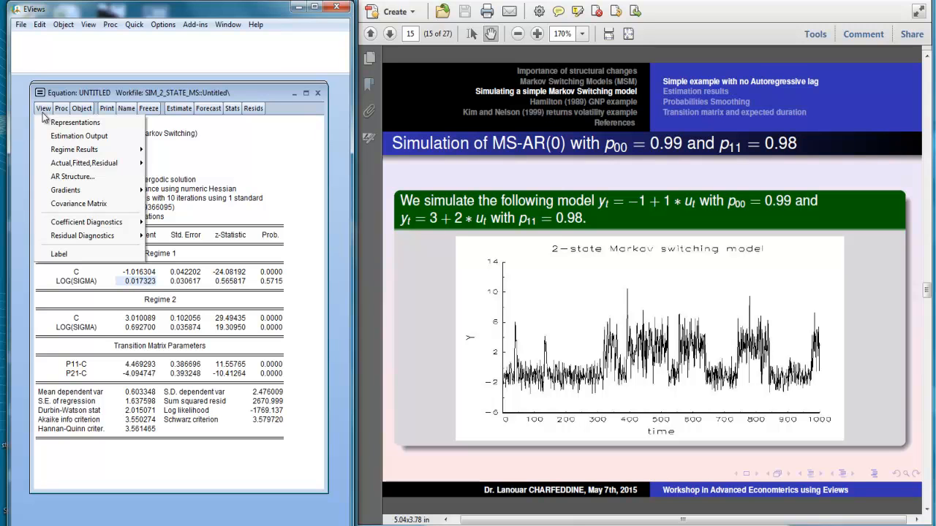
mouse_move(57, 154)
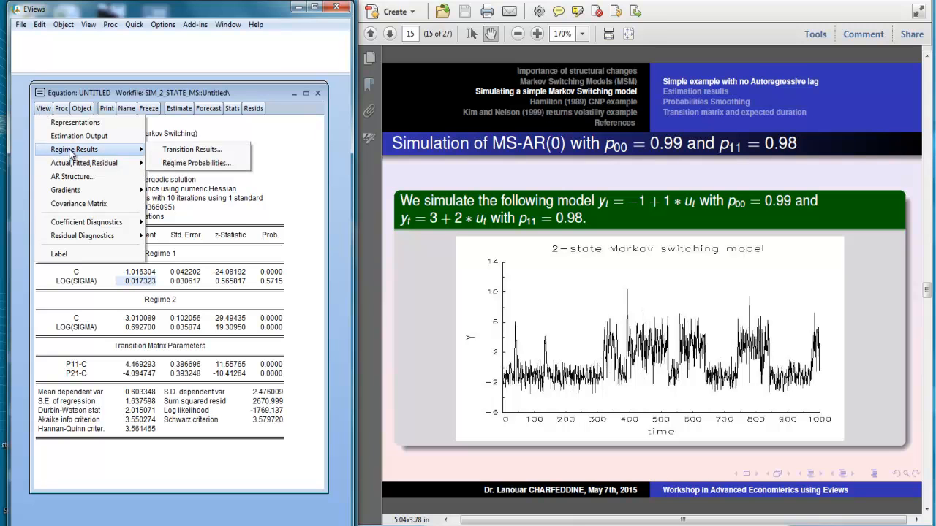
left_click(167, 150)
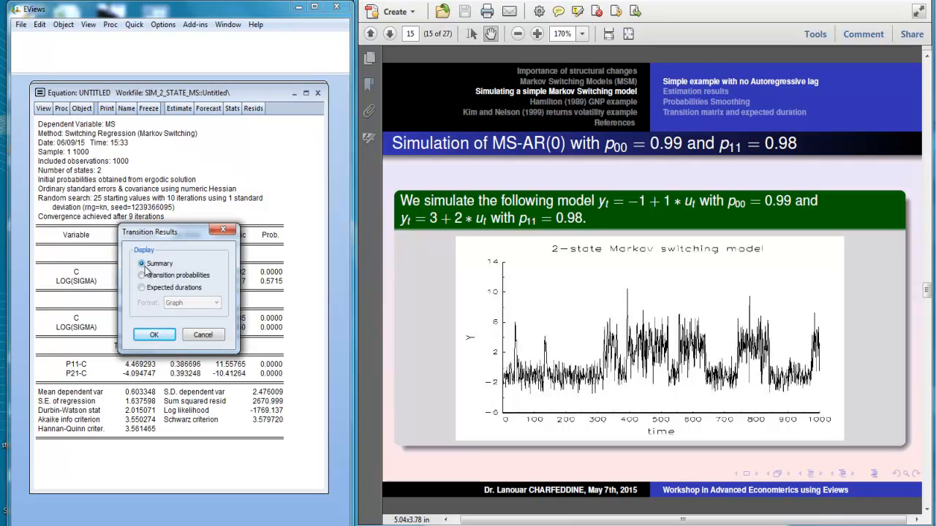
left_click(154, 335)
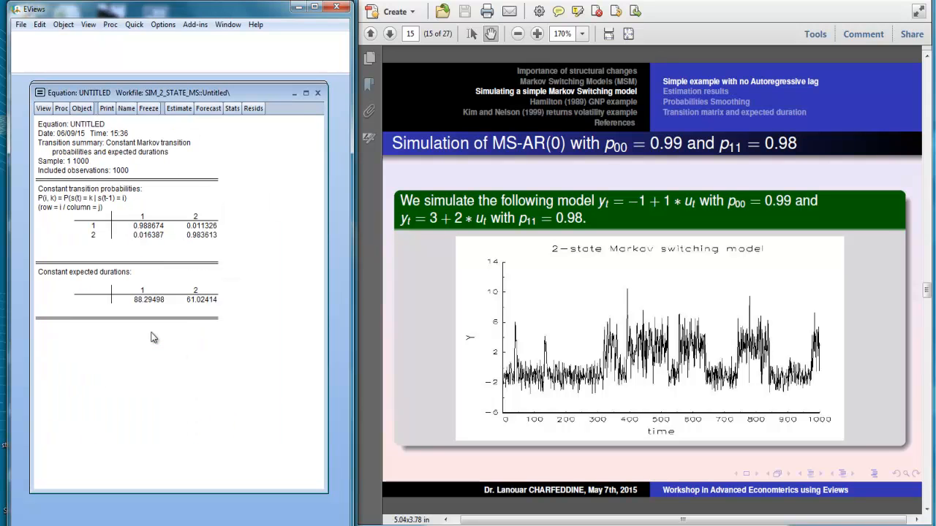
left_click(155, 229)
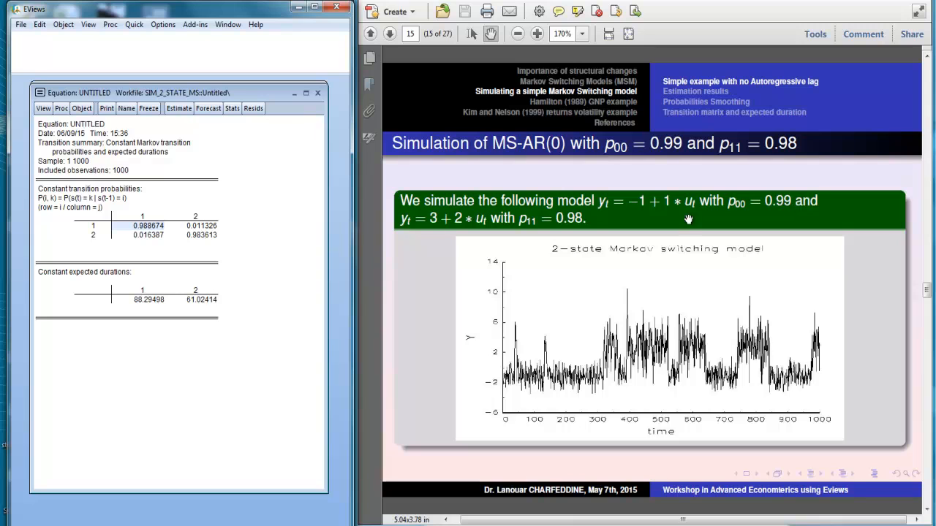
left_click(205, 237)
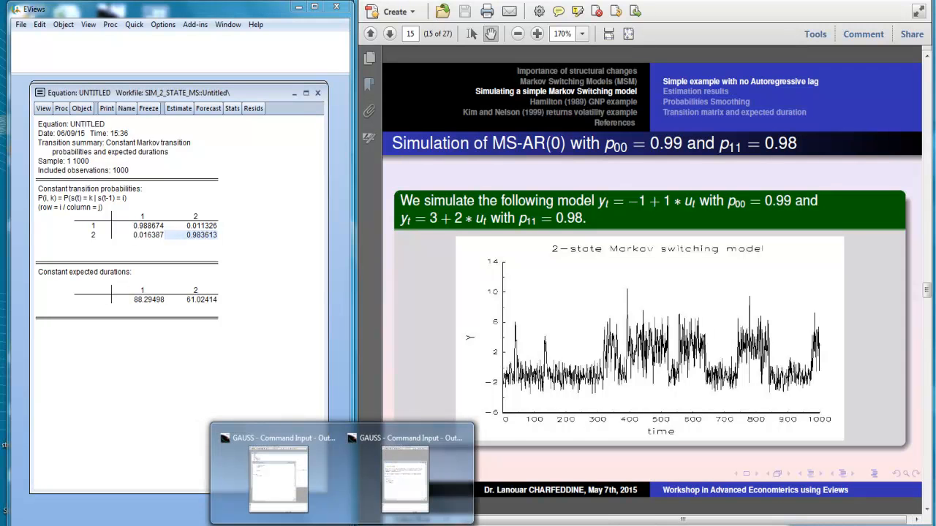
Step: Compute the regime 1 expected duration by running 1/(1-0.988674); at the GAUSS command prompt
left_click(410, 475)
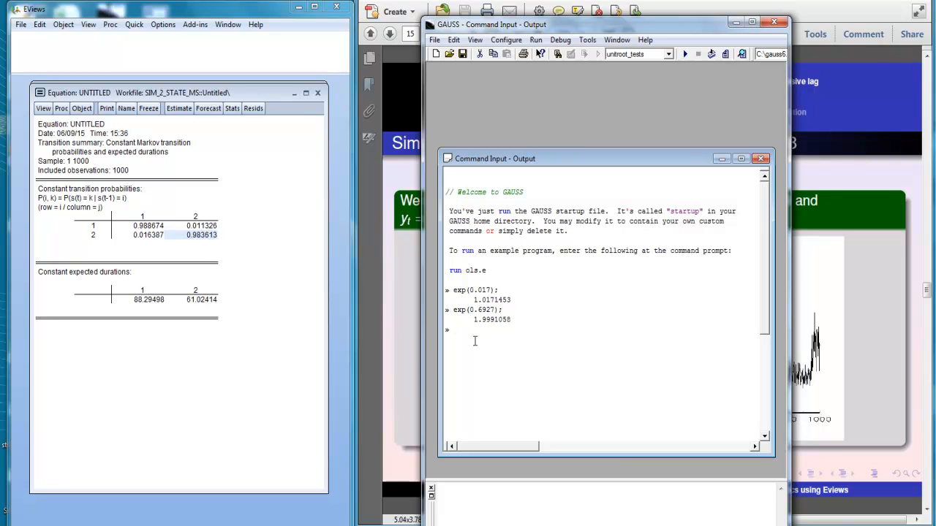
type("1/(1-")
left_click(149, 226)
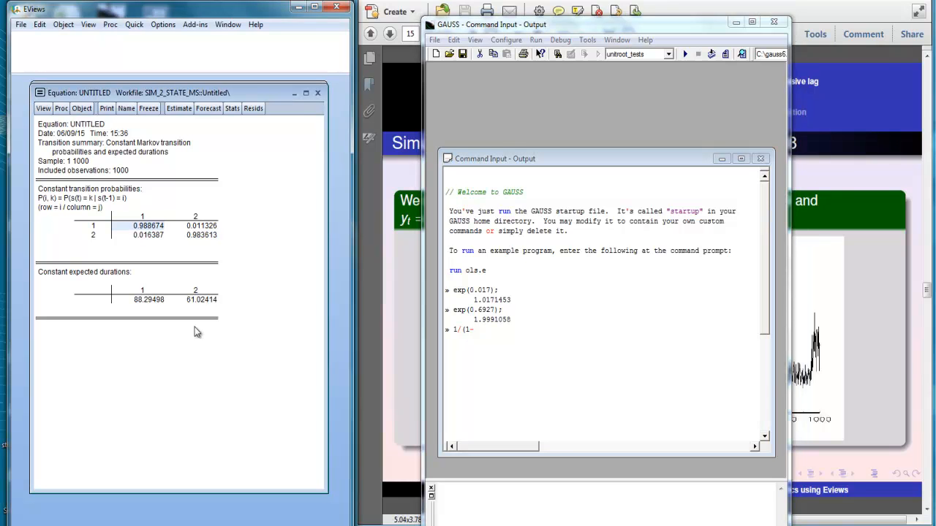
left_click(479, 329)
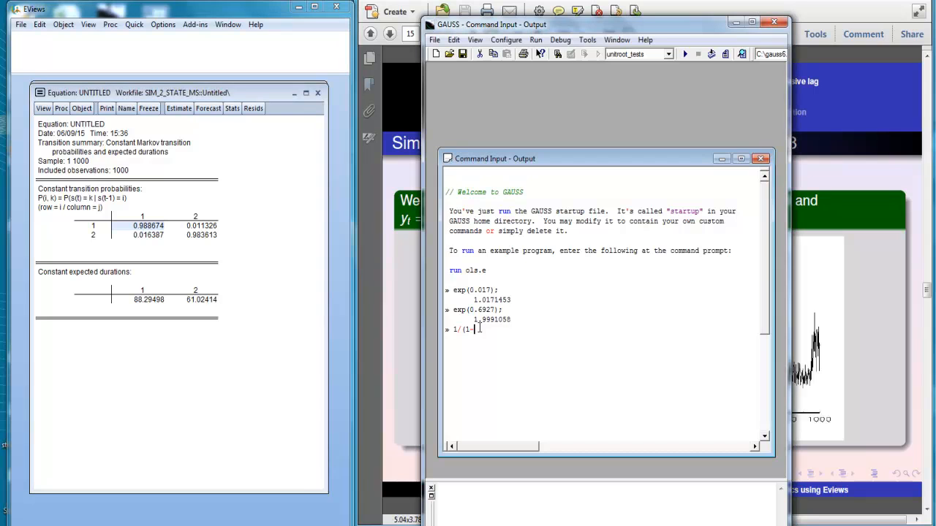
type("0.988);")
key("Return")
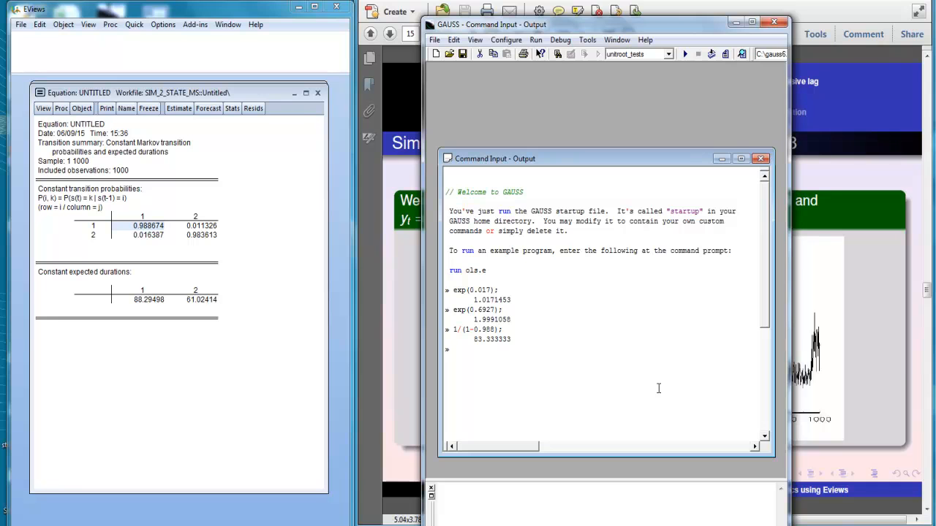
type("674")
left_click_drag(512, 338, 473, 333)
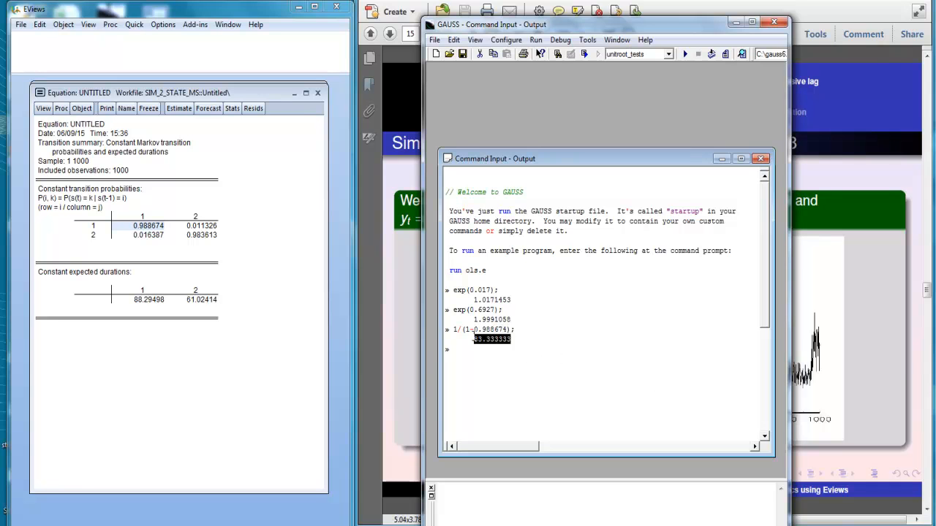
key("Delete")
left_click(556, 331)
key("Return")
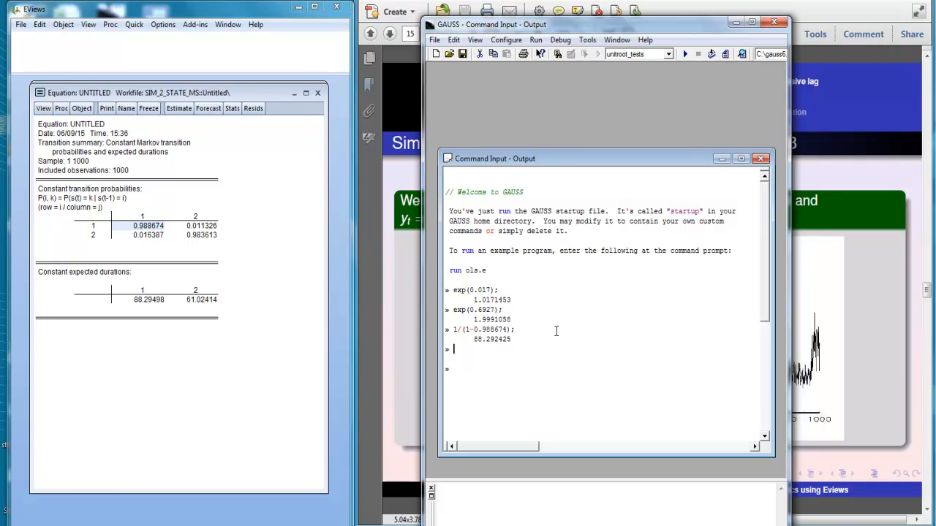
Step: Compute the regime 2 expected duration in GAUSS with 1/(1-0.983613); and return to the transition summary beside the model slide
type("1/(1-0.6102414);")
key("Return")
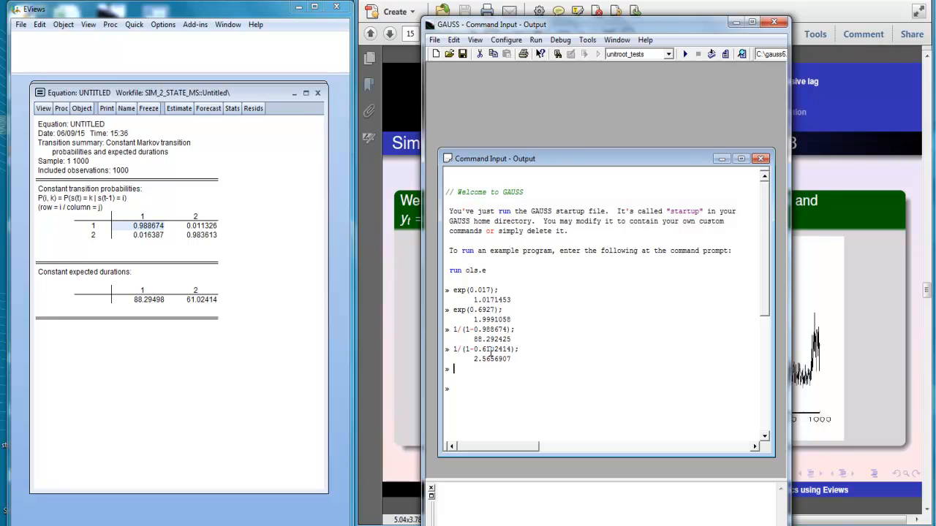
left_click_drag(516, 358, 482, 351)
key("Delete")
type("983613")
key("Return")
left_click(736, 23)
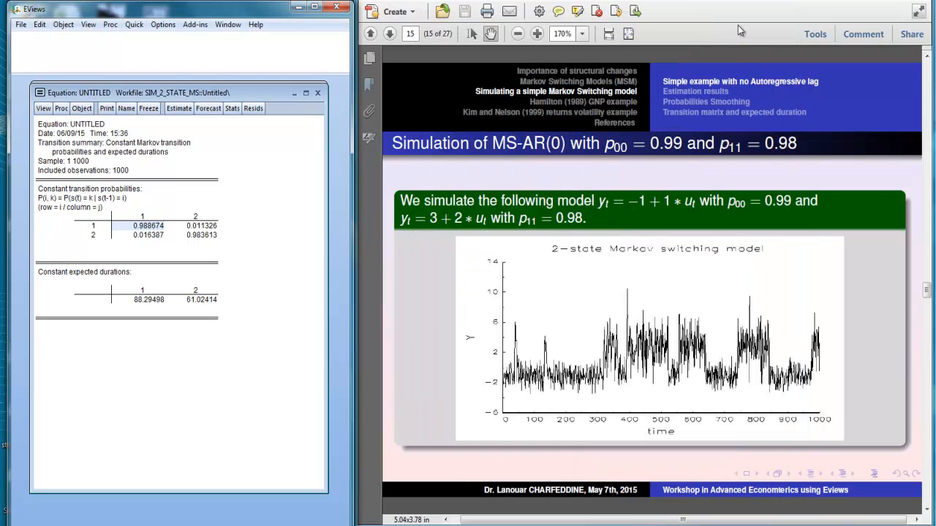
Step: Plot the equation's smoothed regime probabilities for regimes 1 and 2 as multiple graphs and compare them with the simulated series
left_click(43, 108)
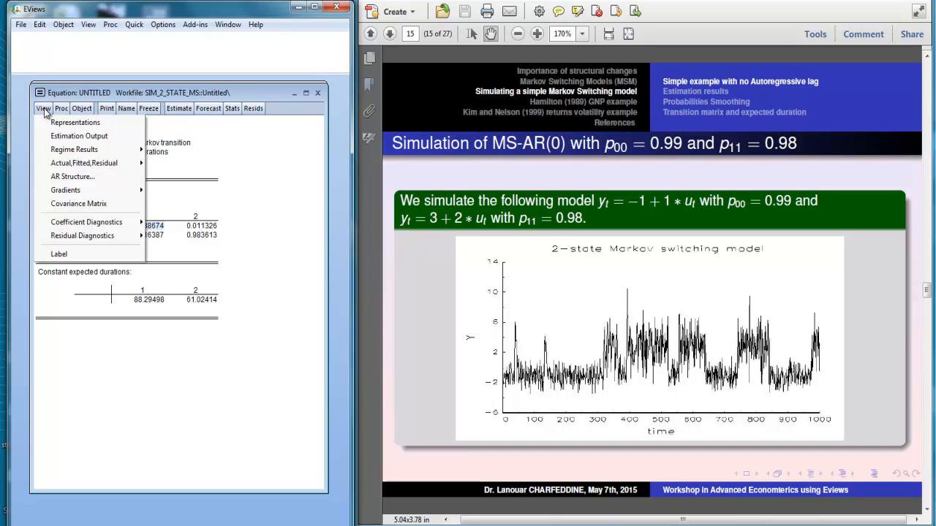
mouse_move(100, 151)
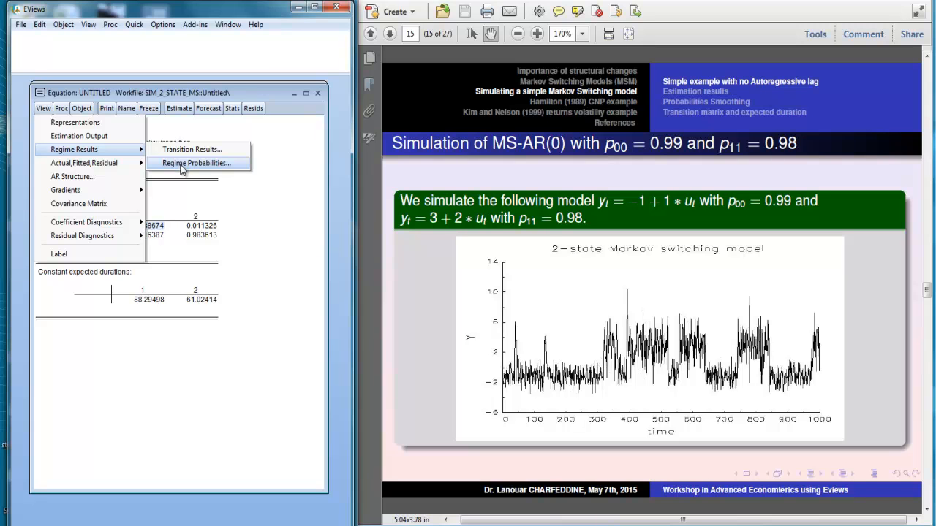
left_click(196, 163)
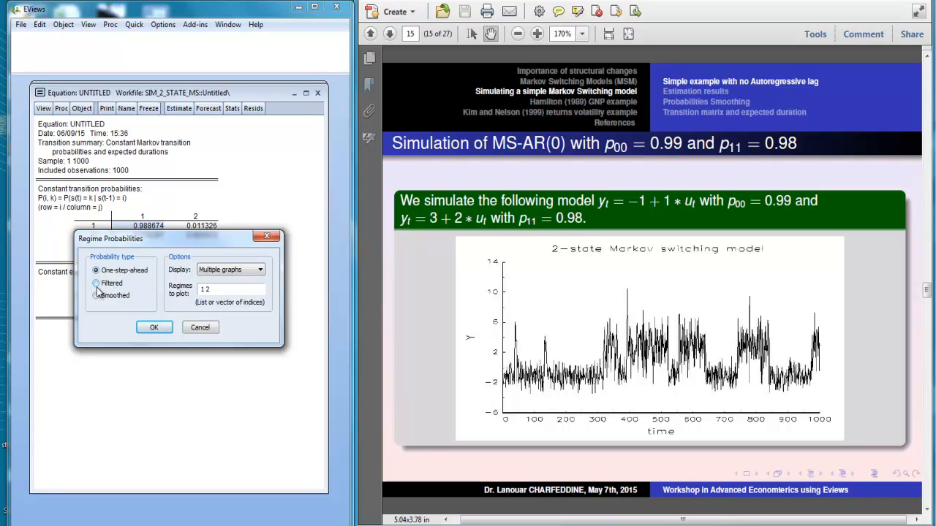
left_click(242, 272)
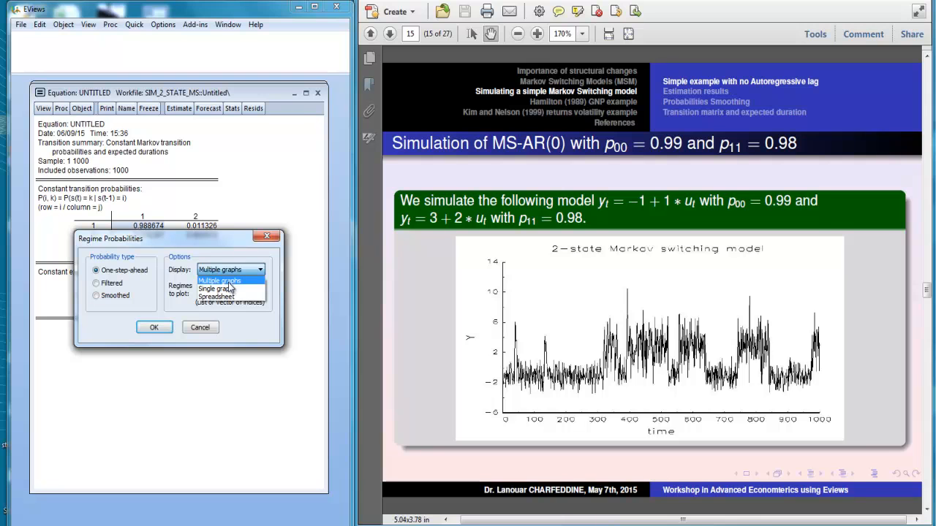
left_click(228, 283)
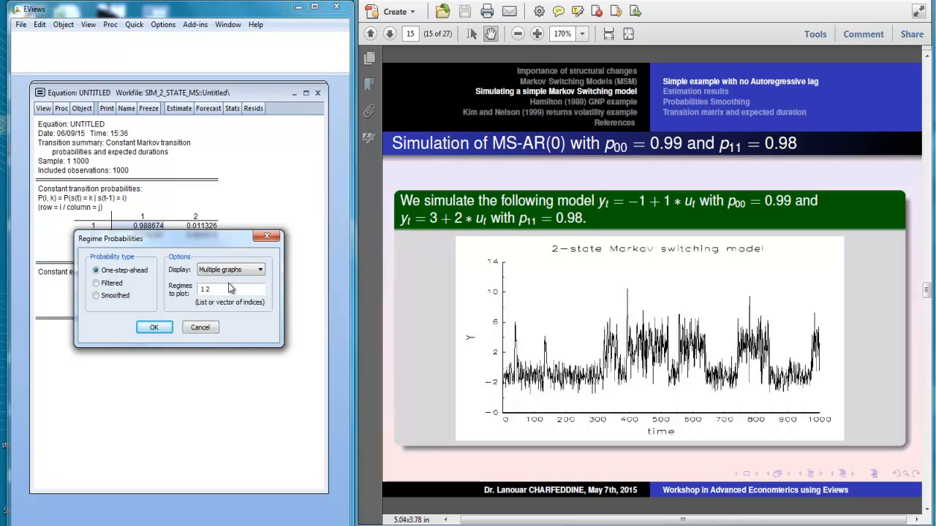
left_click(97, 296)
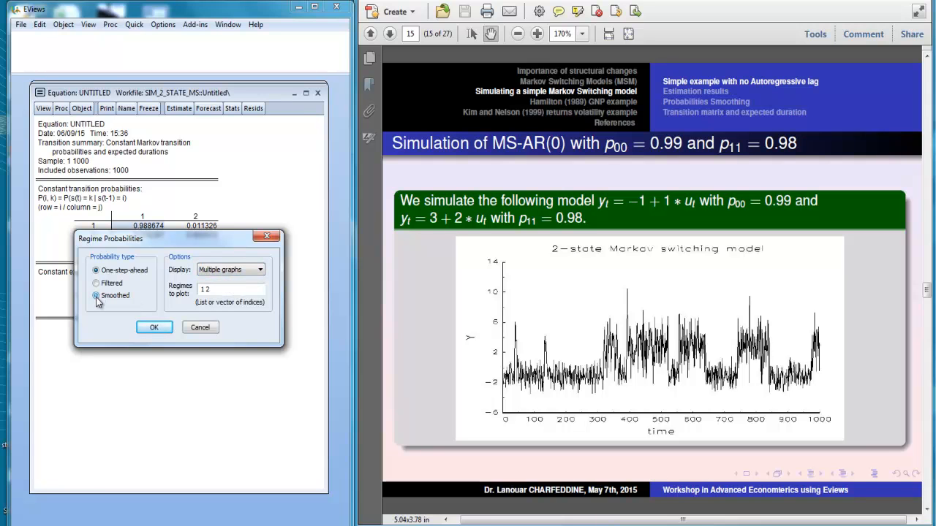
left_click(155, 327)
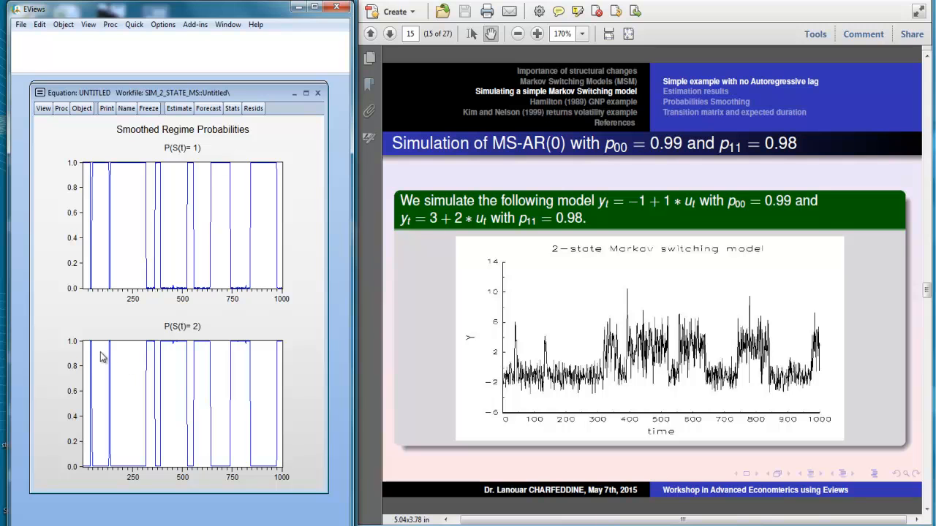
mouse_move(93, 349)
mouse_move(239, 351)
Step: Plot the equation's filtered regime probabilities for regimes 1 and 2 as multiple graphs
left_click(42, 109)
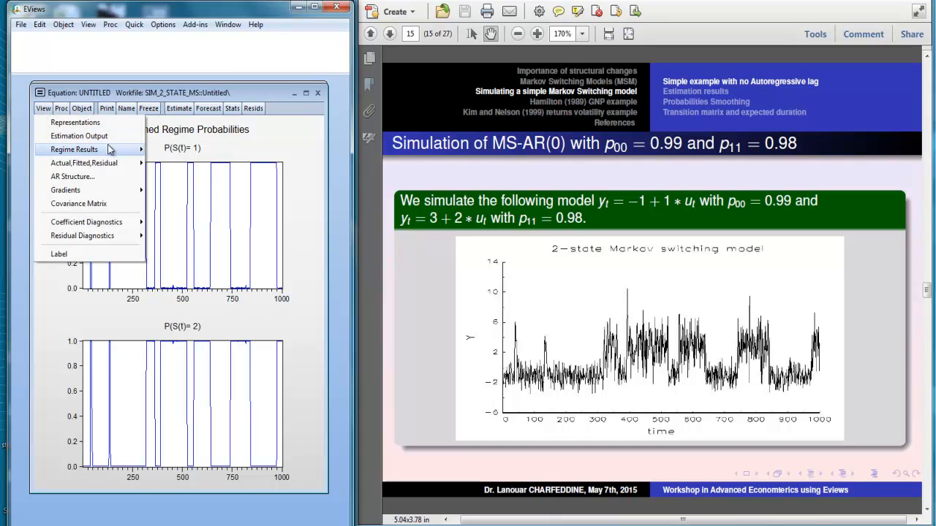
mouse_move(110, 149)
left_click(195, 163)
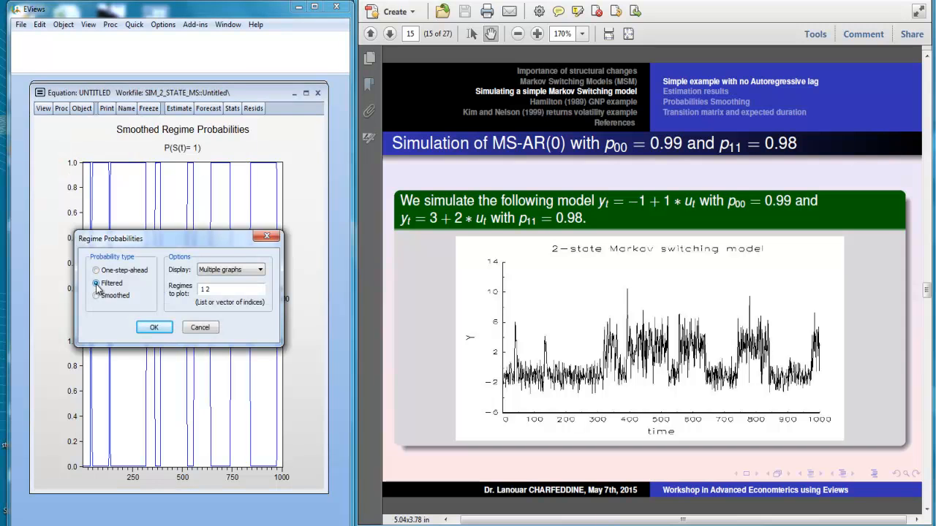
left_click(154, 327)
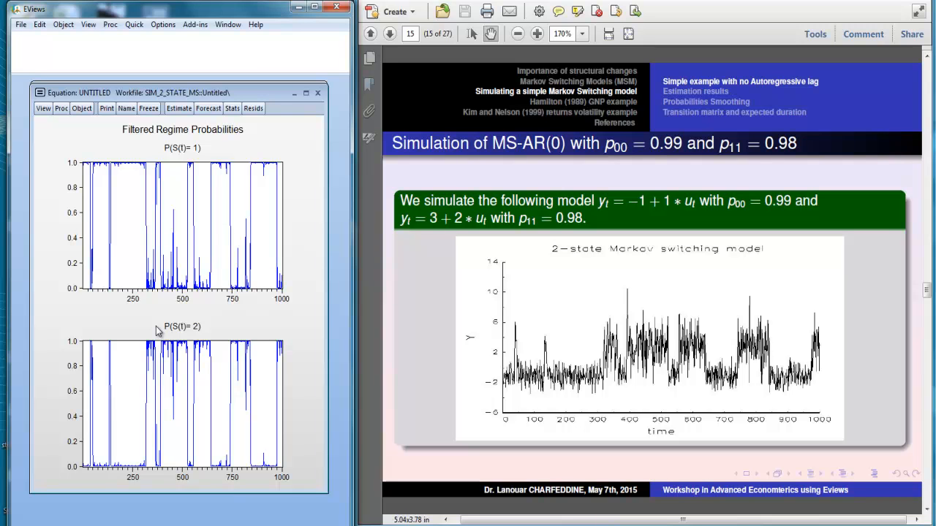
Step: Display the equation's actual, fitted and residual series as a graph and as a table with the residual plot
left_click(254, 109)
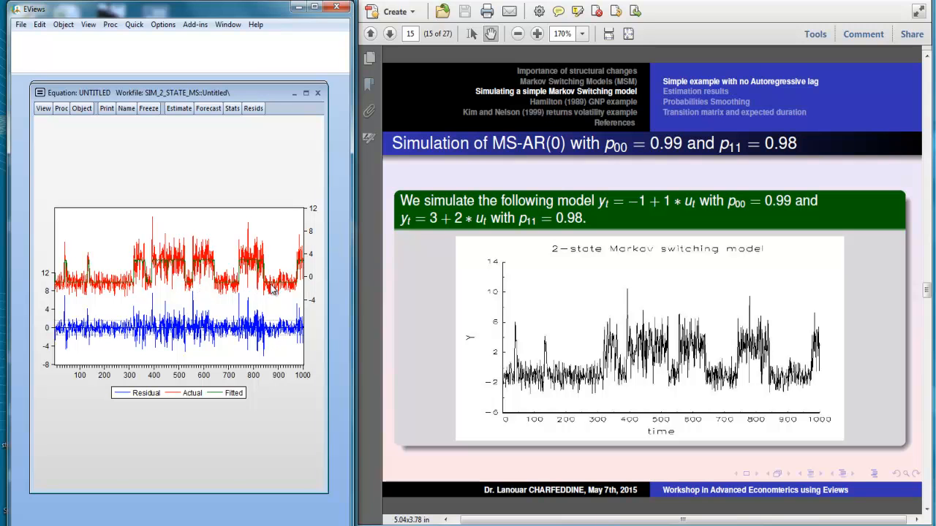
left_click(46, 109)
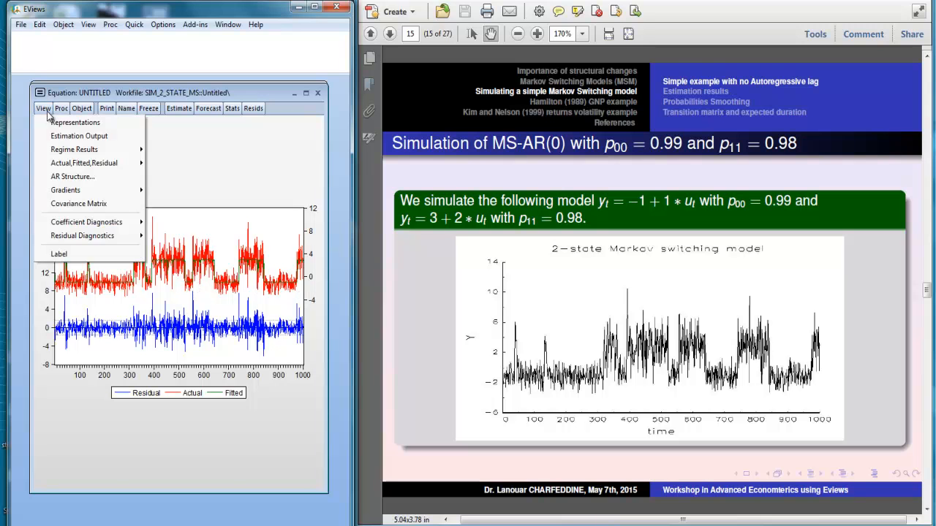
mouse_move(87, 149)
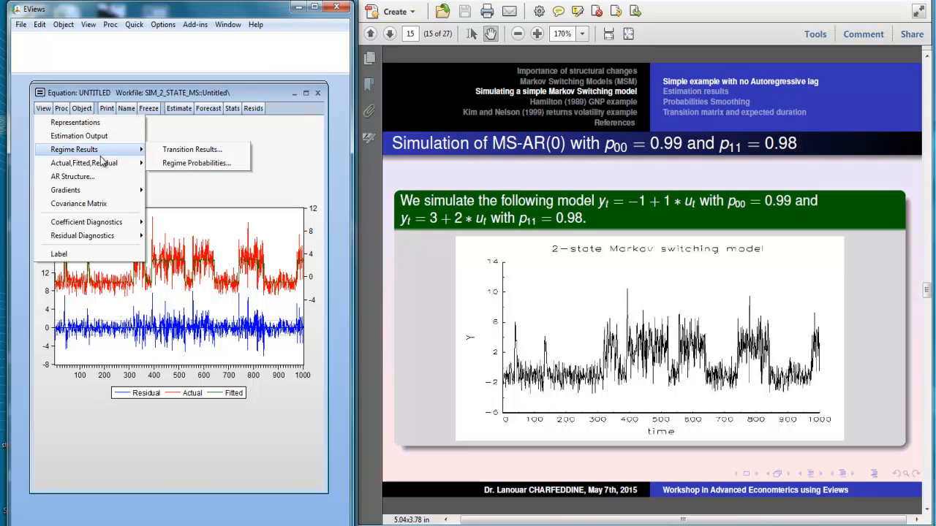
mouse_move(112, 167)
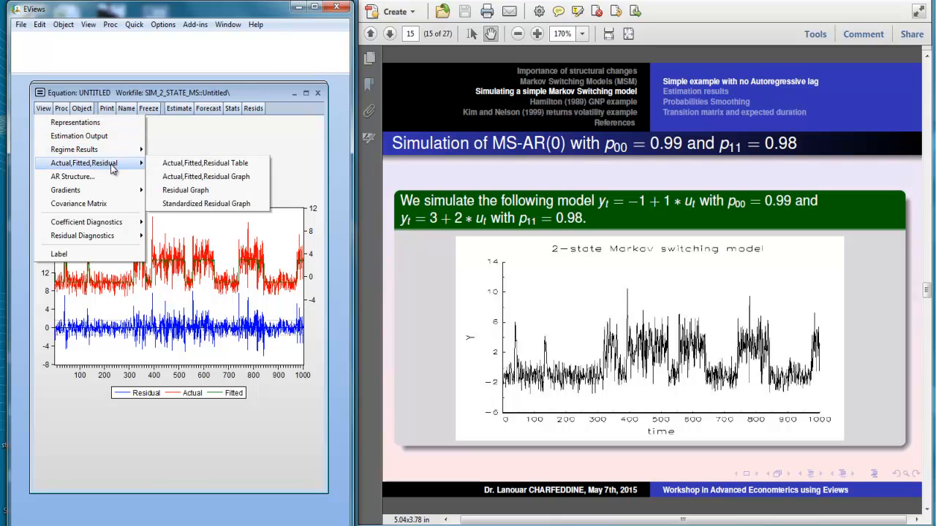
left_click(188, 164)
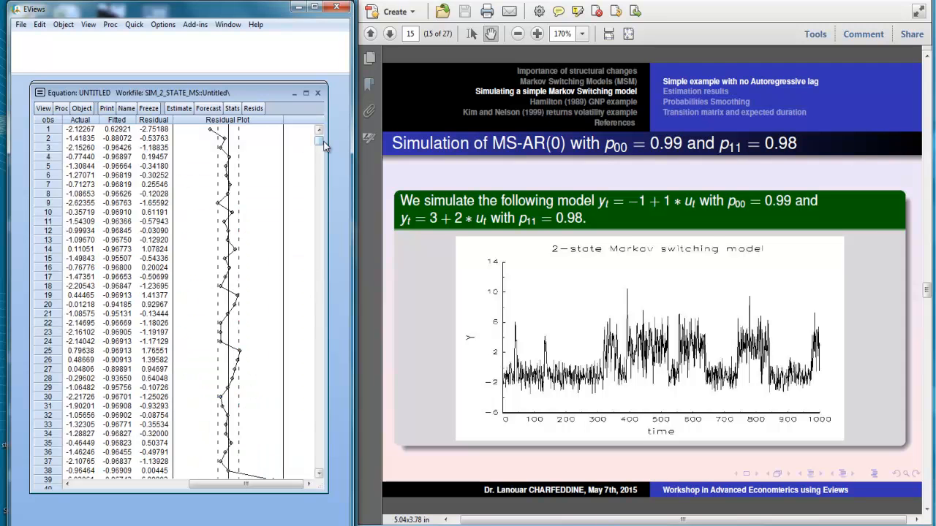
scroll(320, 139, "up", 1)
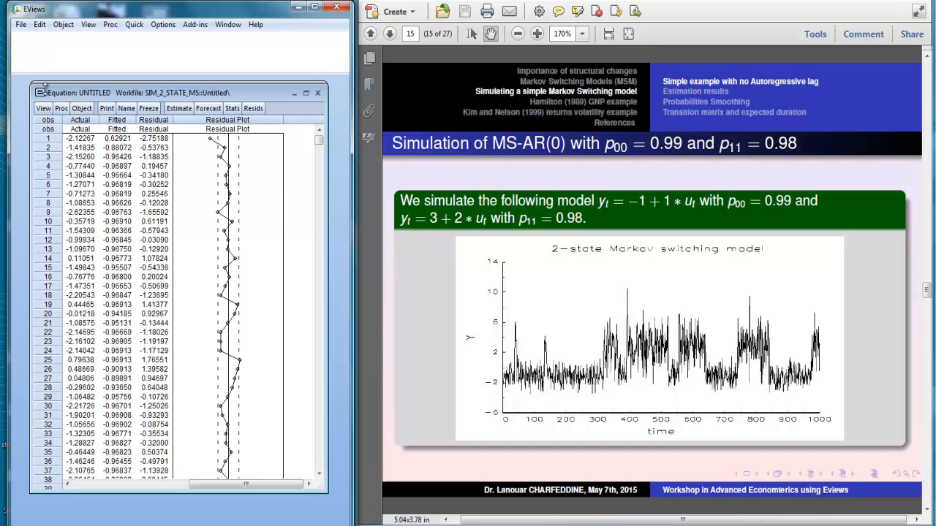
Step: Show the residual graph of the Markov switching equation
left_click(42, 107)
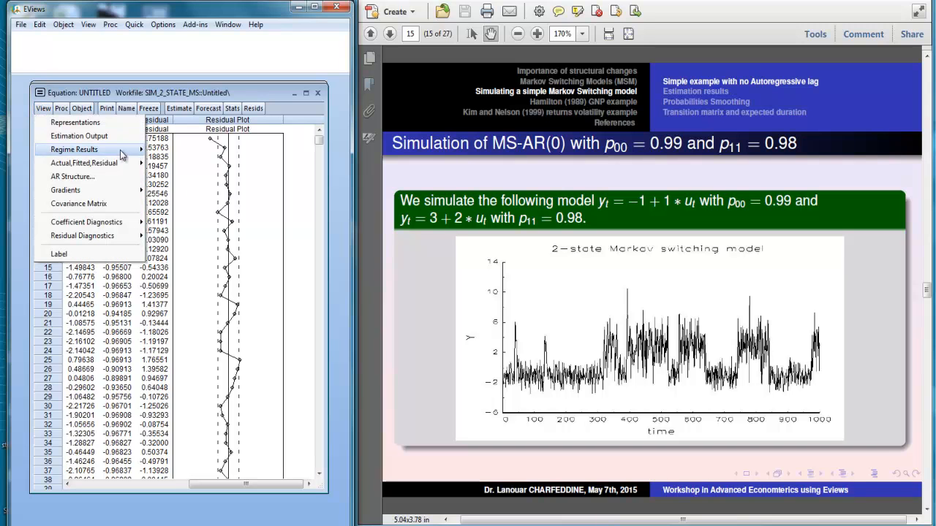
mouse_move(127, 164)
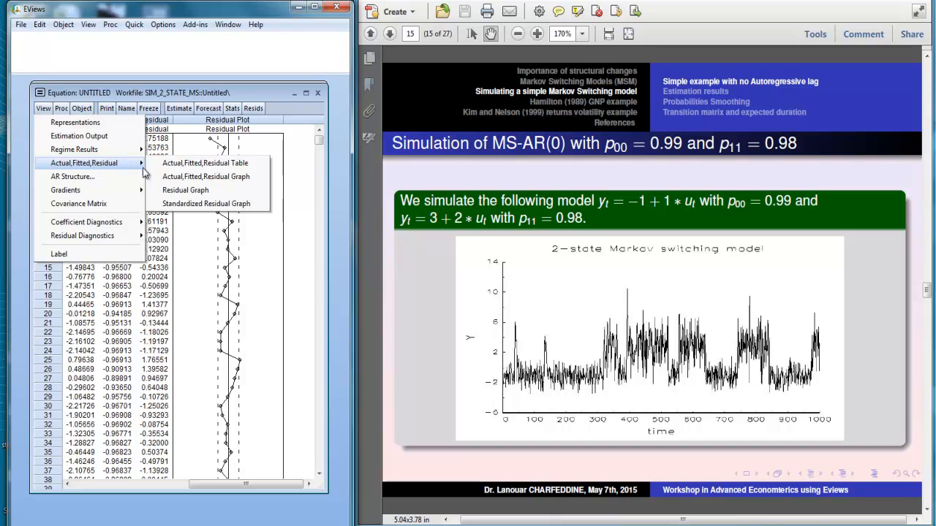
left_click(187, 190)
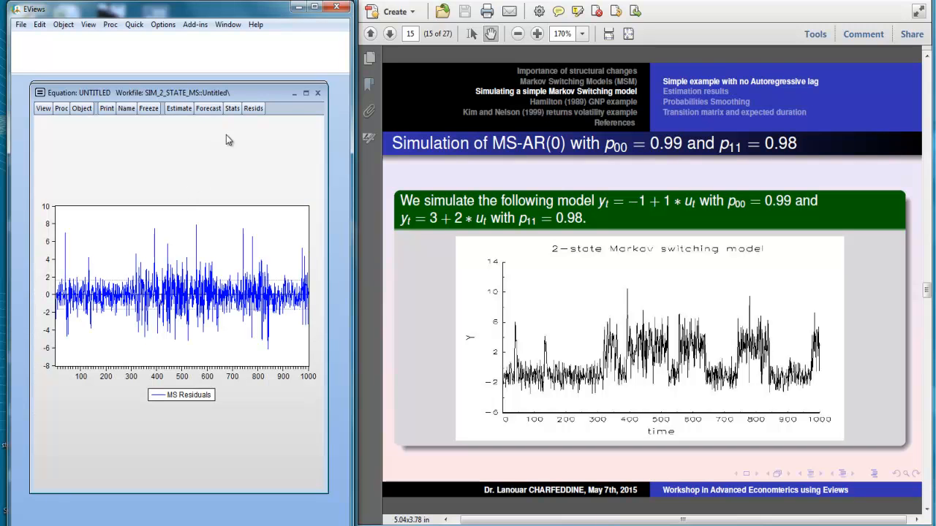
Step: Minimize the equation and EViews, open the Hamilton folder from the desktop, and fit its window beside the slides
left_click(295, 93)
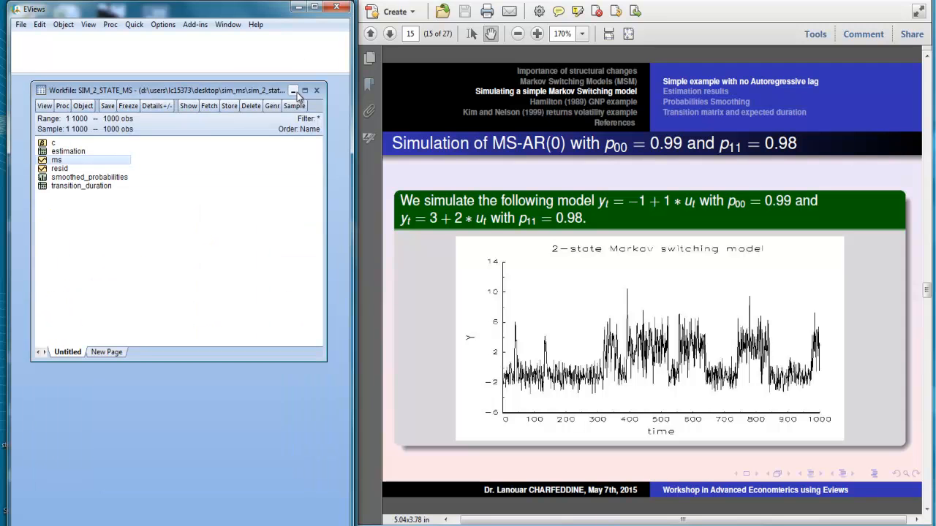
left_click(299, 8)
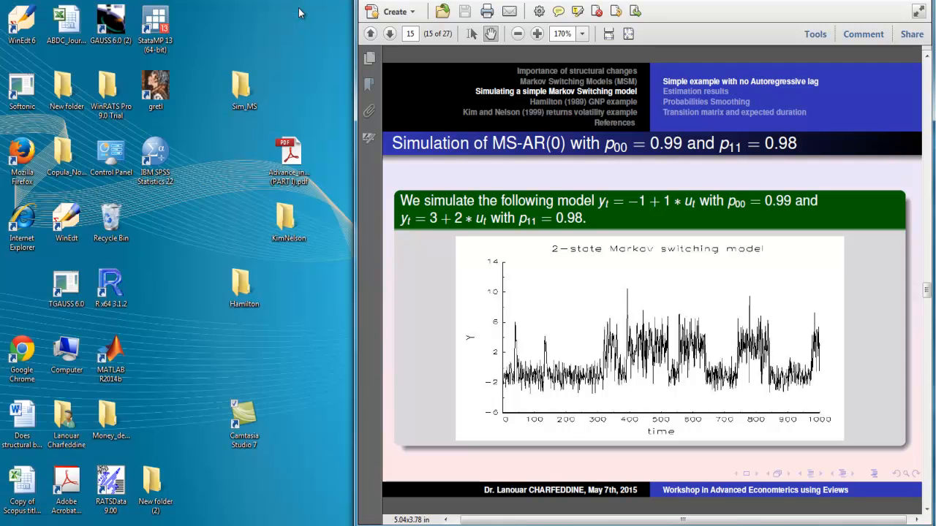
double_click(258, 278)
left_click_drag(464, 88, 351, 119)
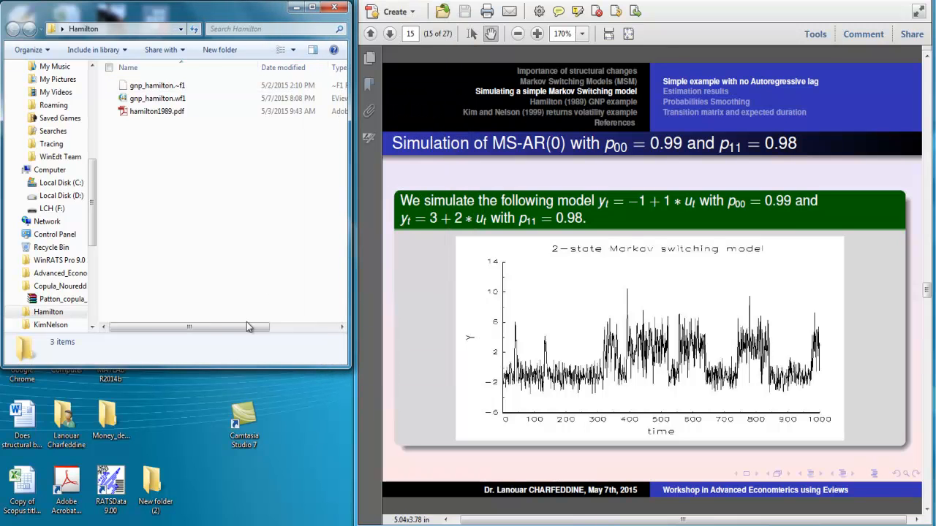
left_click_drag(213, 367, 212, 524)
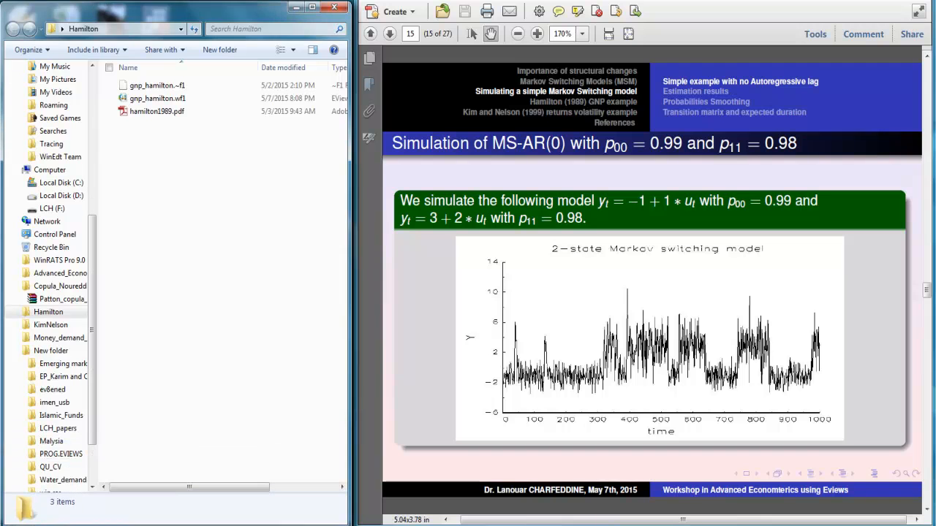
Step: Open the gnp_hamilton.wf1 workfile in EViews and fit its window beside the slides
left_click(155, 100)
double_click(155, 100)
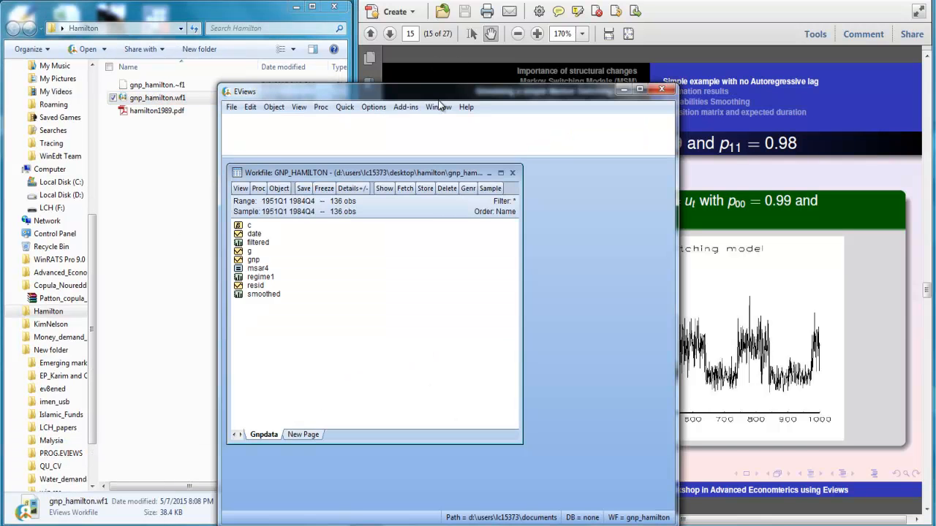
left_click_drag(437, 91, 221, 18)
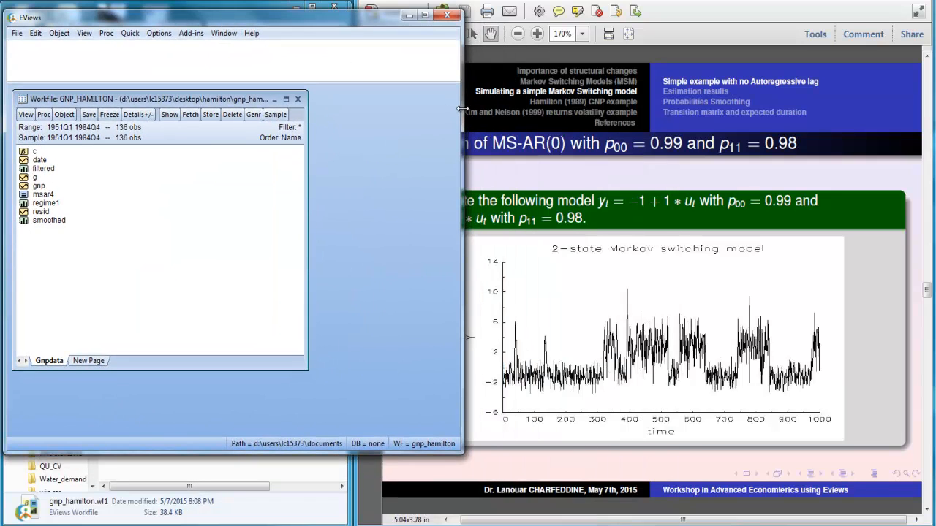
left_click_drag(463, 131, 334, 131)
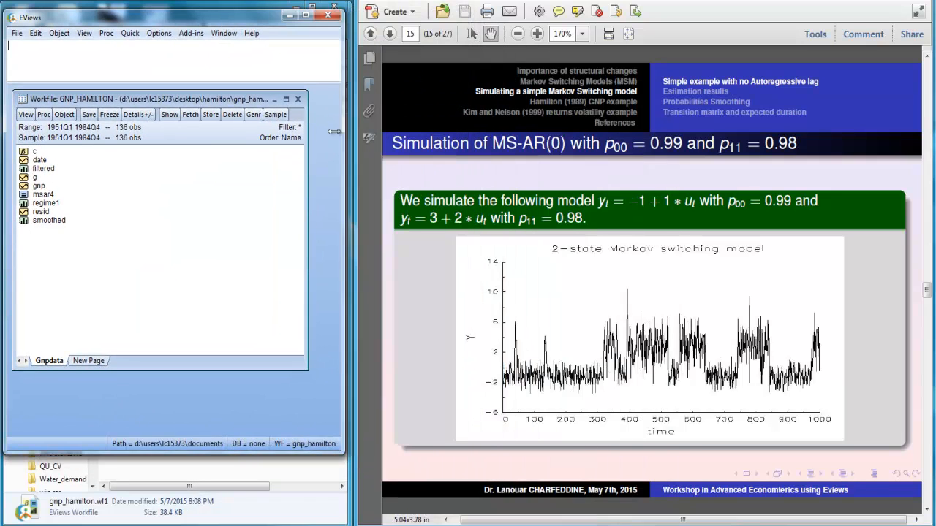
Step: Advance the presentation to the Estimation results slide
left_click(510, 163)
key("Right")
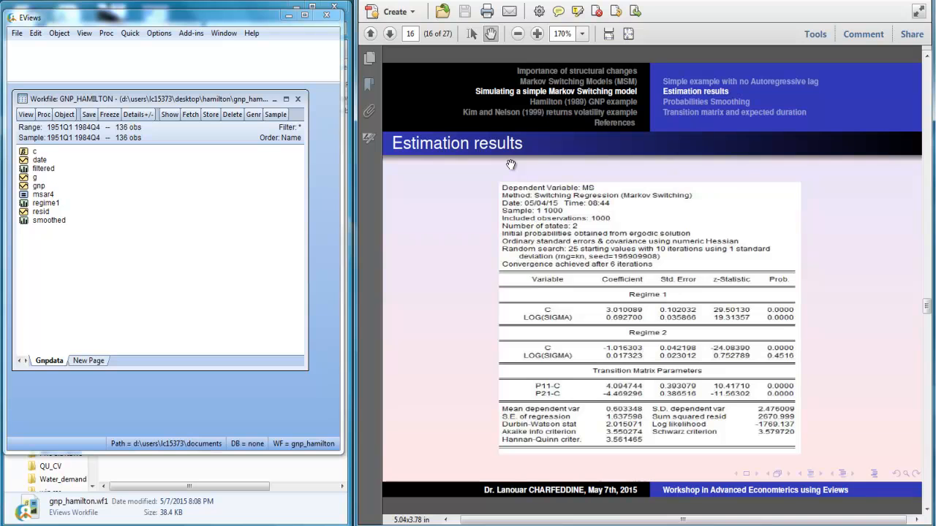
Step: Advance the presentation to the "MS-AR(4) for the GNP rate" slide
key("Right")
key("Right")
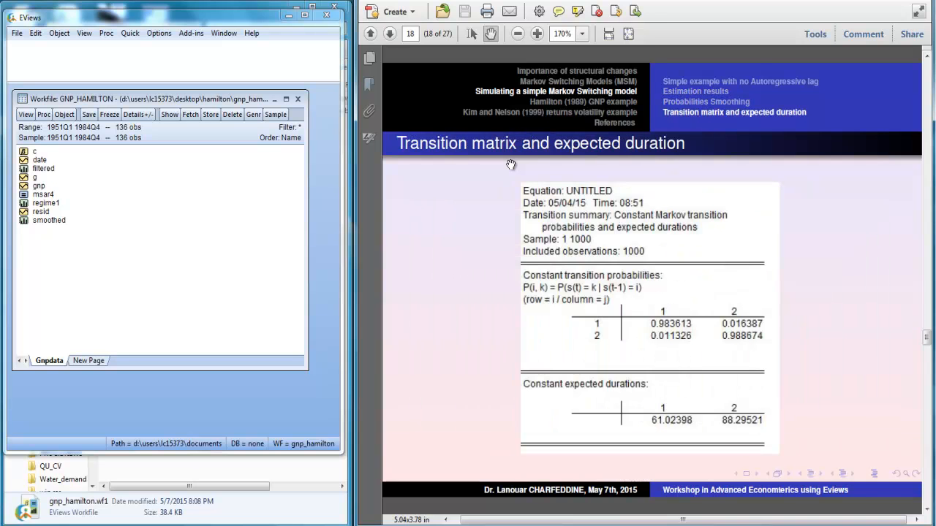
key("Right")
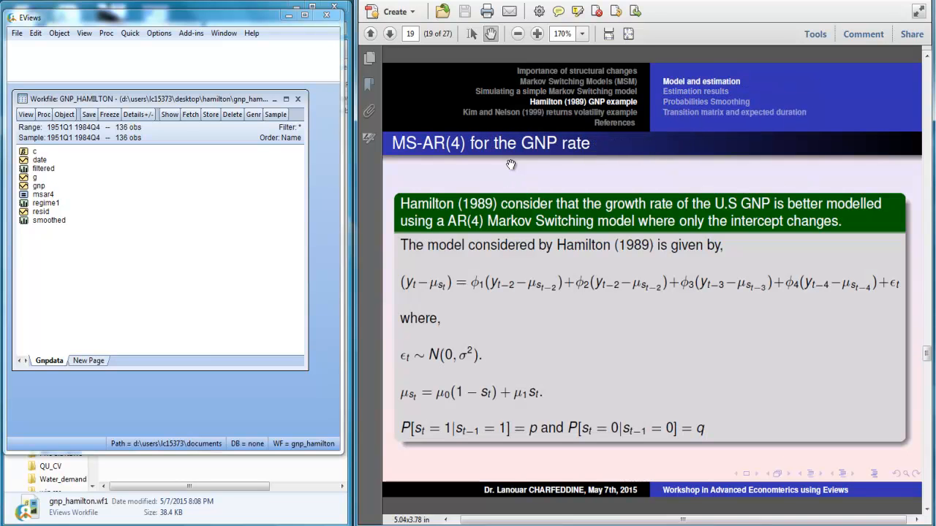
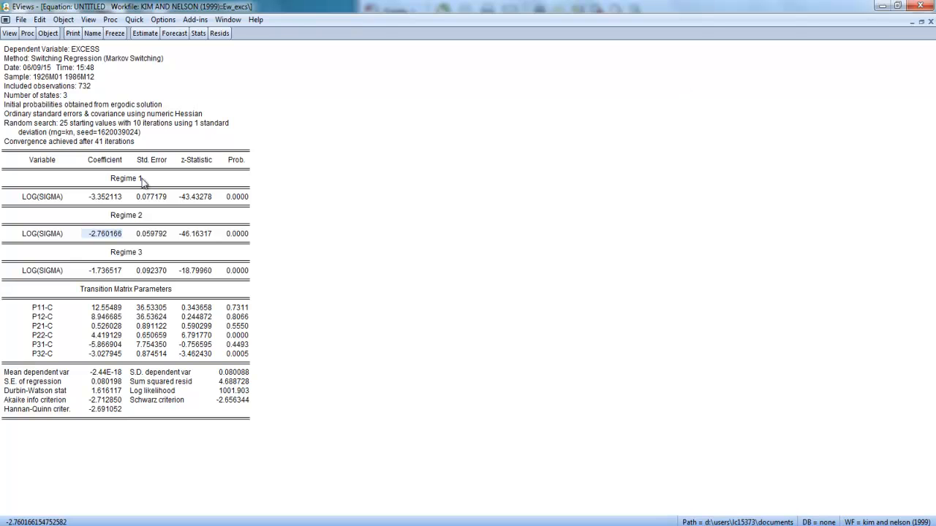
Step: Examine the LOG(SIGMA) coefficients of the three regimes in the EXCESS Markov switching estimation output
left_click(108, 189)
left_click(108, 234)
left_click(108, 270)
left_click(105, 283)
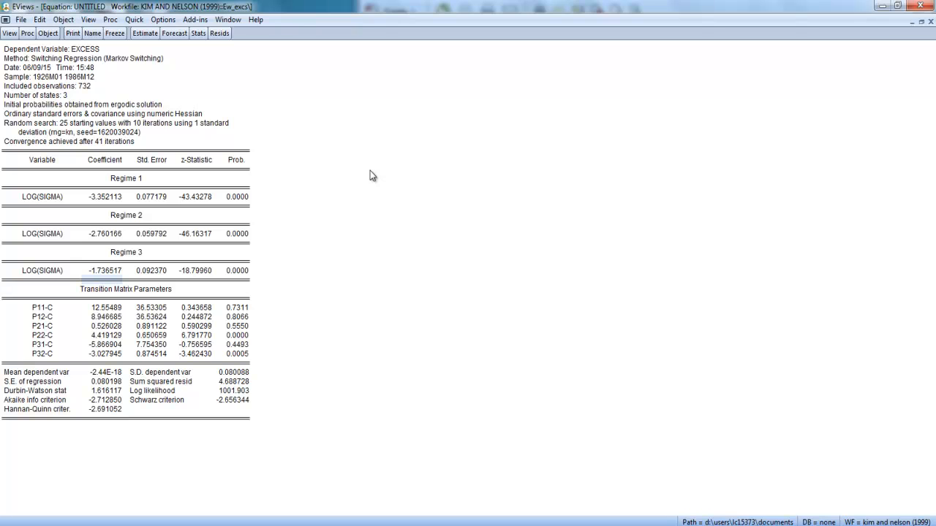
Step: Display the summary of transition results for the three-state EXCESS equation
left_click(11, 33)
mouse_move(51, 75)
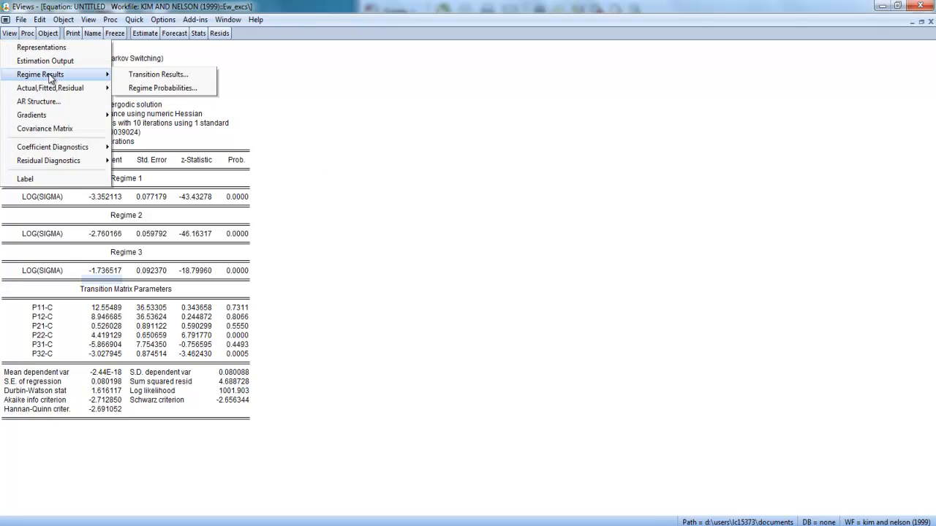
left_click(149, 76)
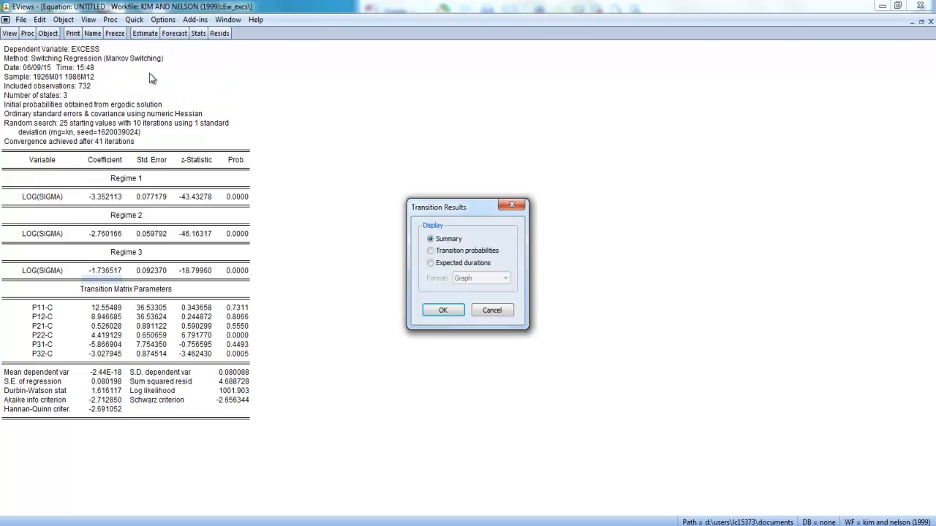
left_click(453, 313)
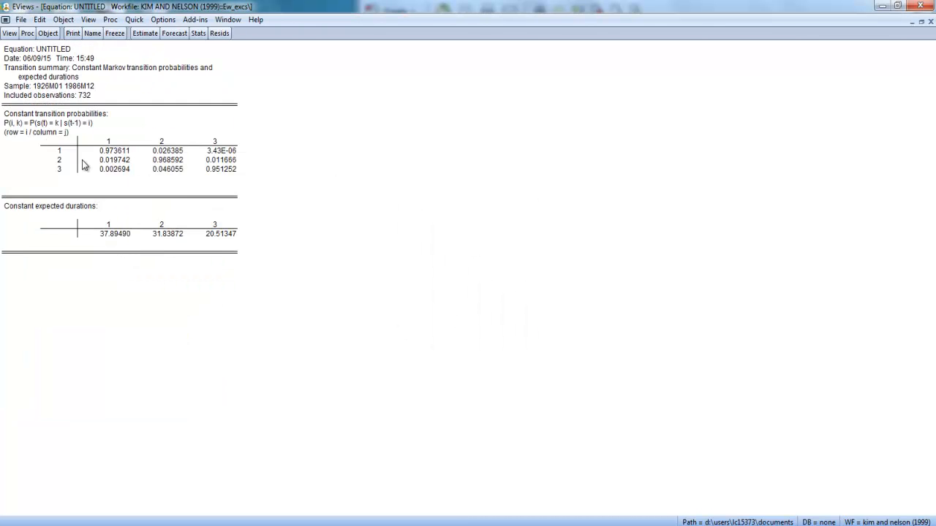
Step: Examine the diagonal transition probabilities, the sample period and the expected durations of the three regimes
left_click(113, 151)
left_click(171, 161)
left_click(220, 177)
left_click(224, 171)
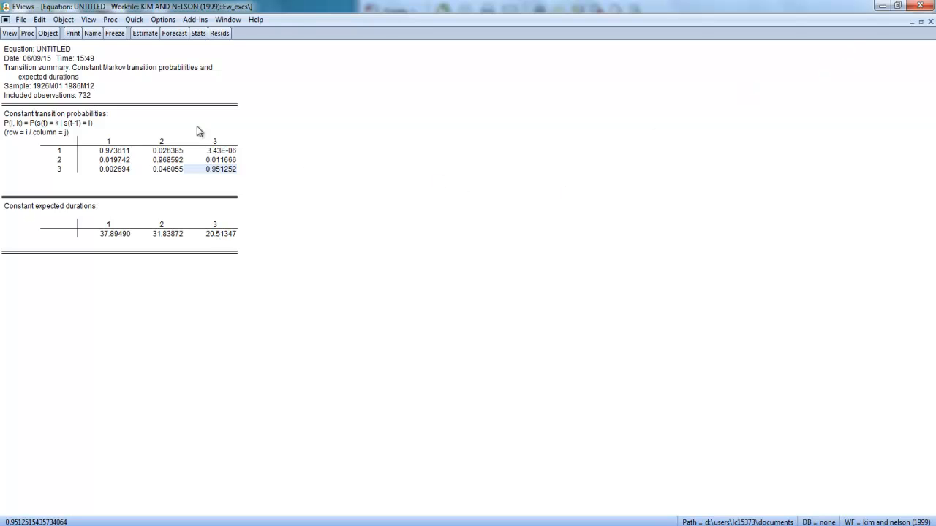
left_click(84, 88)
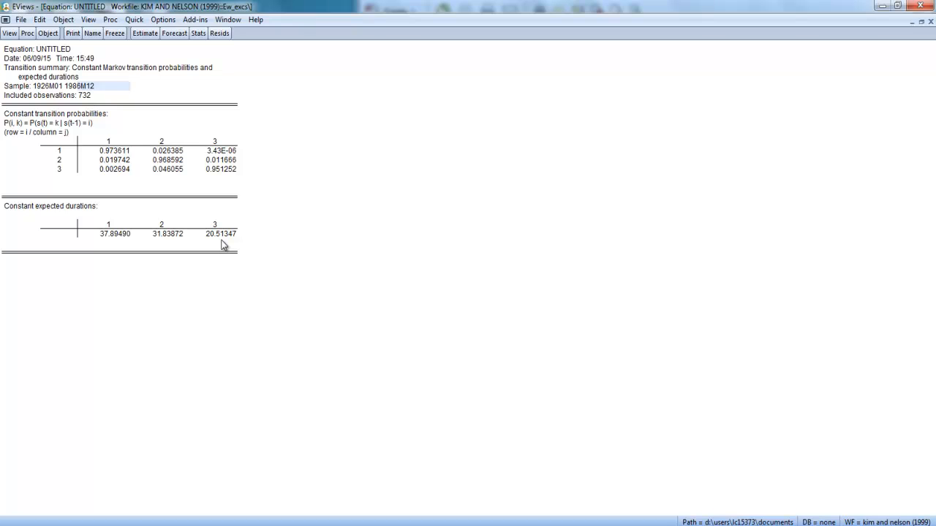
Step: Reopen the minimized three-state equation and plot the smoothed probabilities of regimes 1 2 3 as multiple graphs
left_click(914, 25)
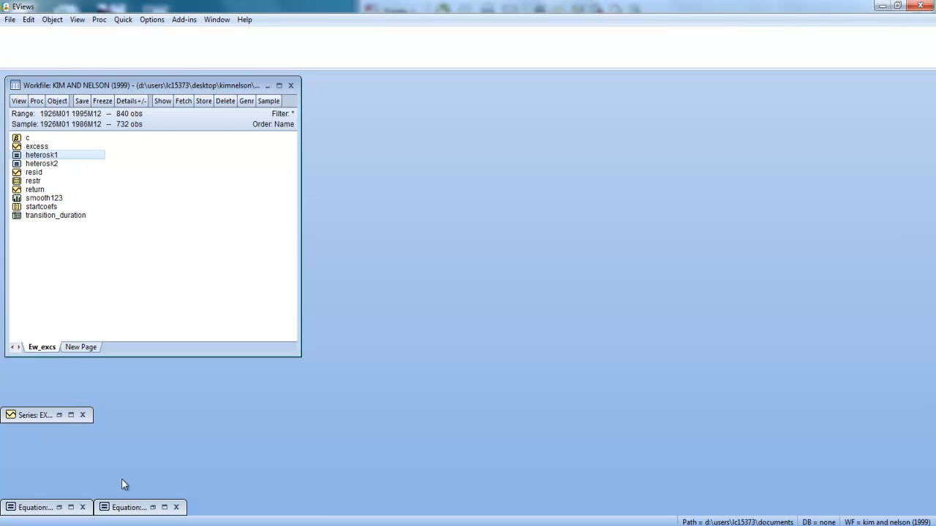
left_click(165, 507)
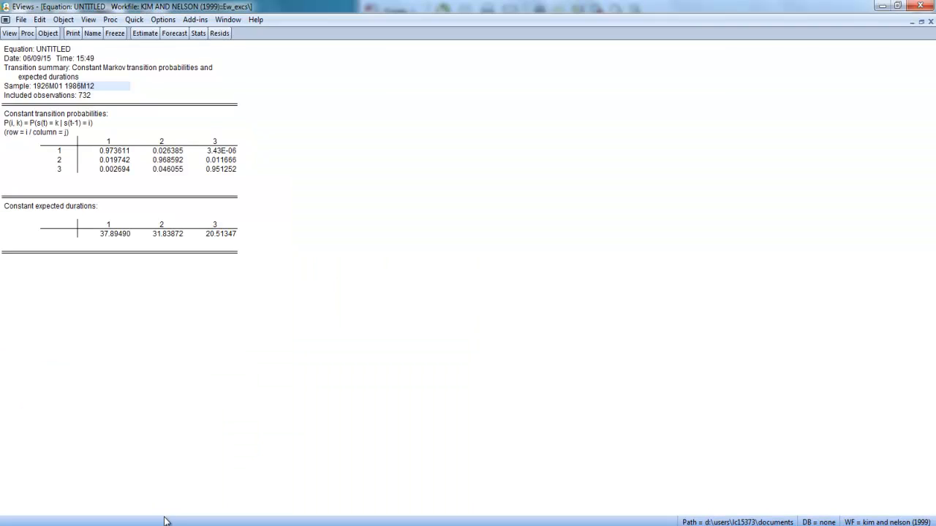
left_click(10, 33)
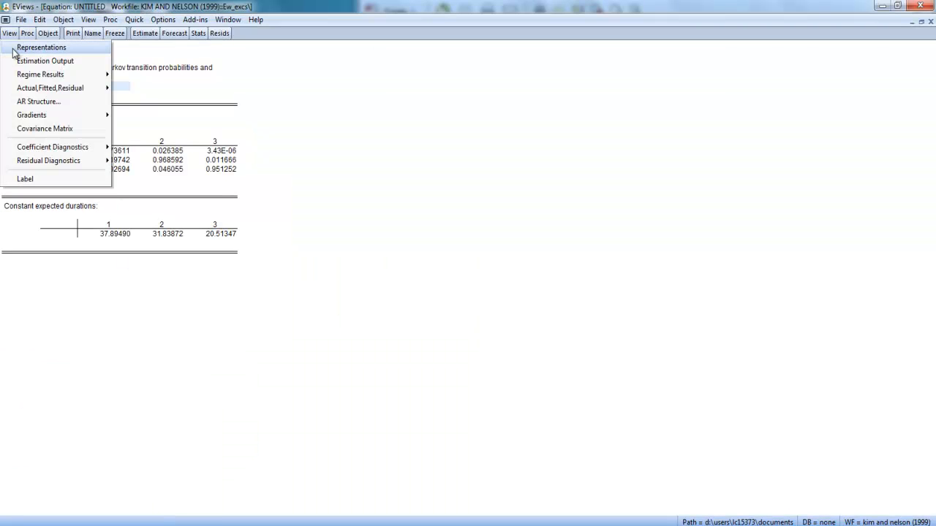
mouse_move(61, 79)
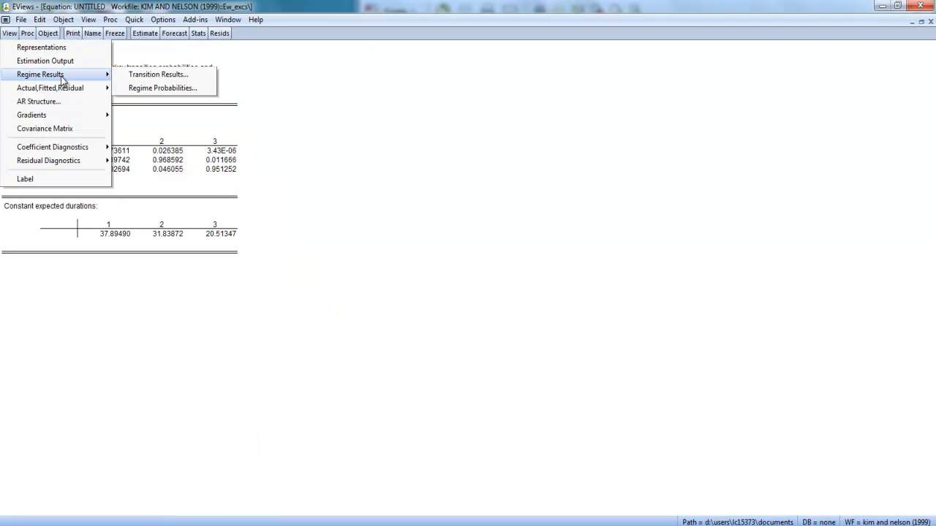
left_click(147, 88)
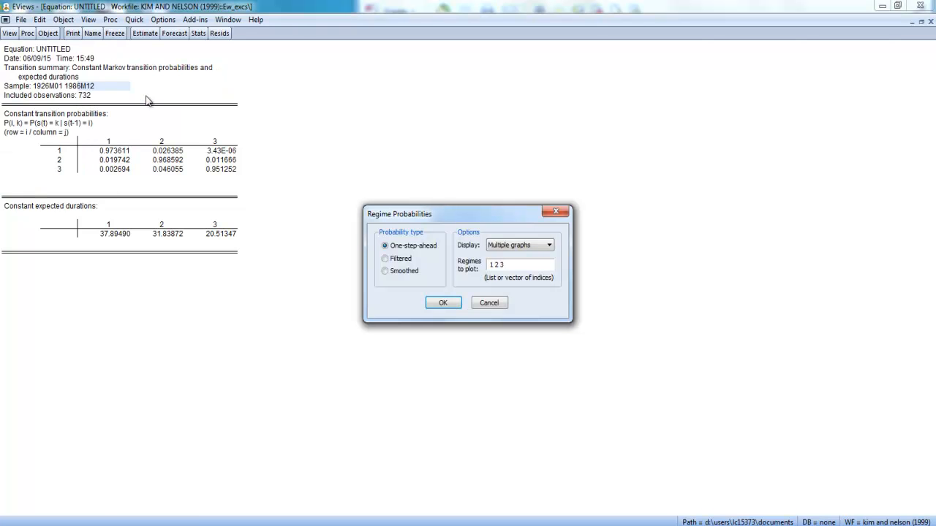
left_click(385, 271)
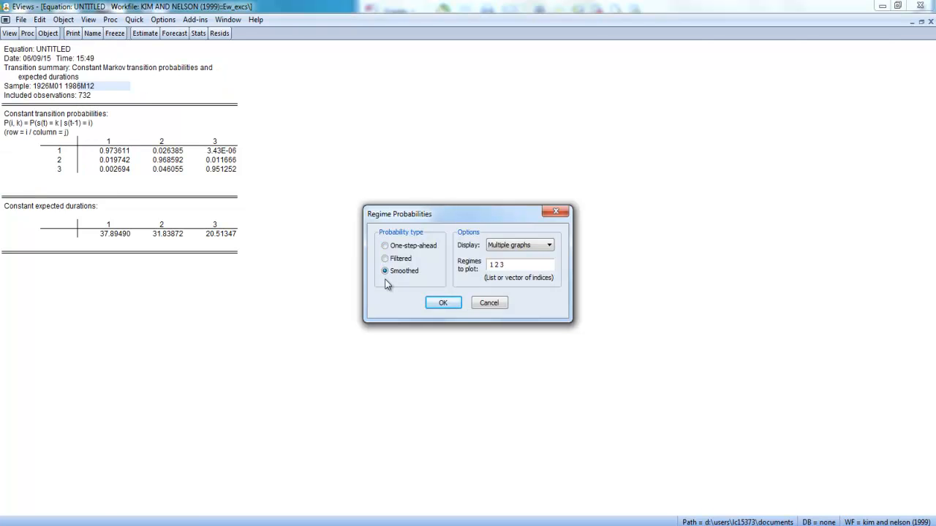
left_click(443, 303)
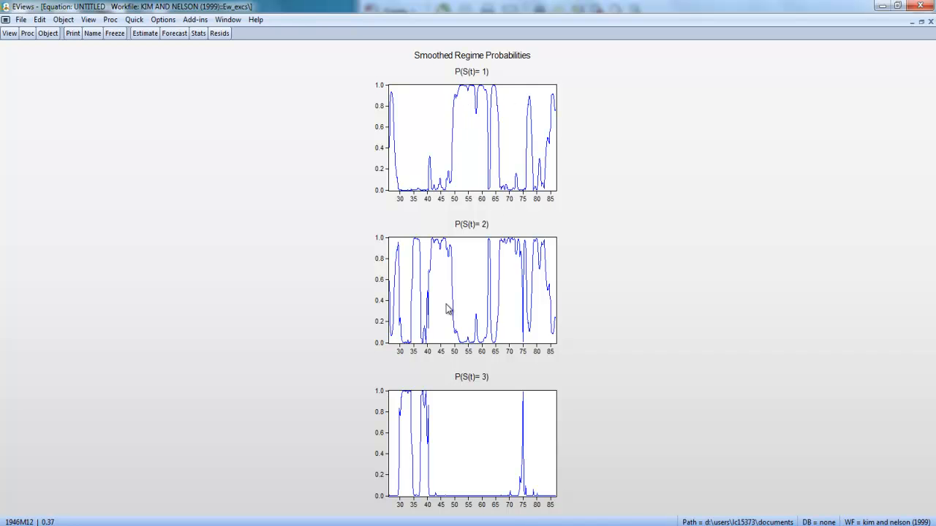
Step: Restore and enlarge the equation window, and move the P(S(t)= 3) graph beside the P(S(t)= 2) graph
left_click(921, 24)
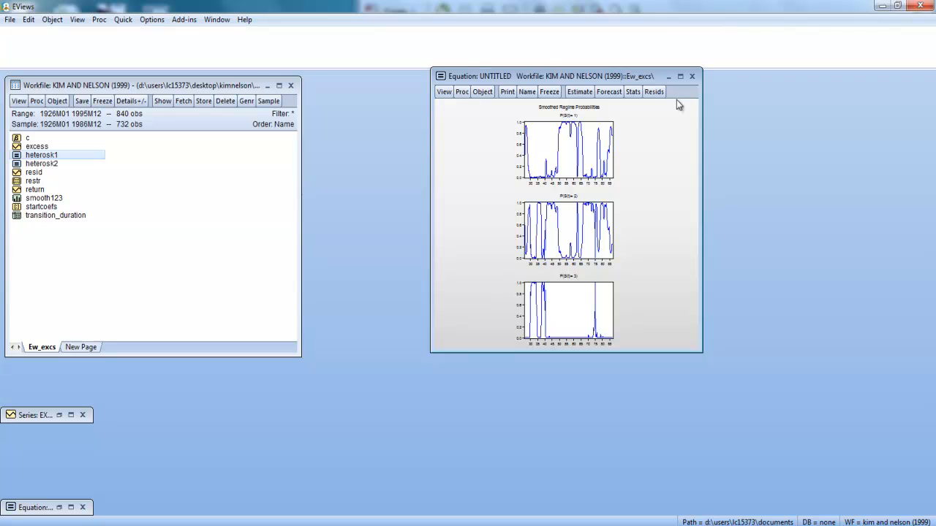
left_click_drag(702, 102, 932, 134)
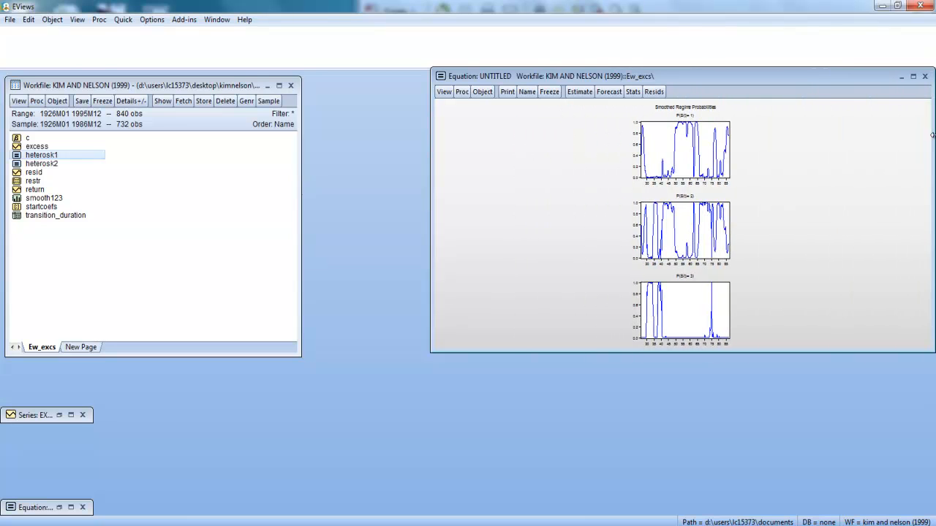
left_click_drag(604, 353, 606, 507)
left_click_drag(661, 439, 487, 310)
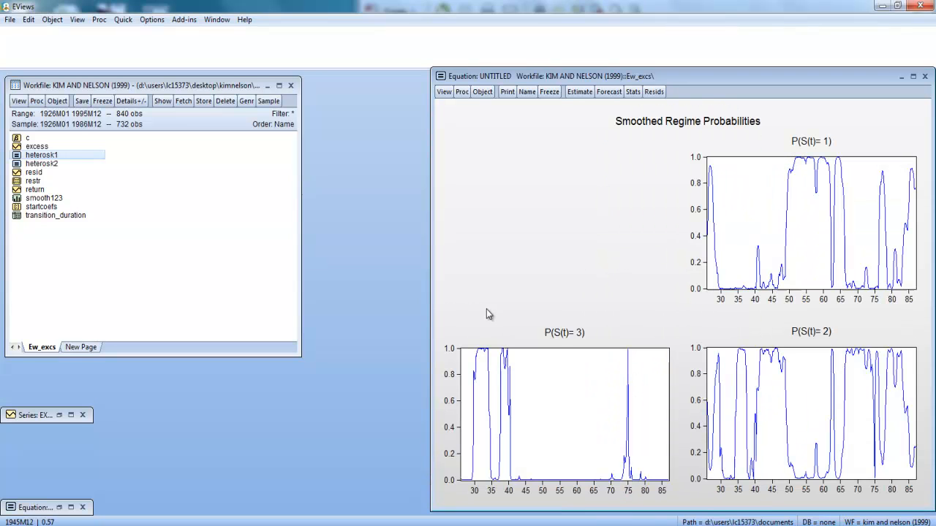
left_click(765, 383)
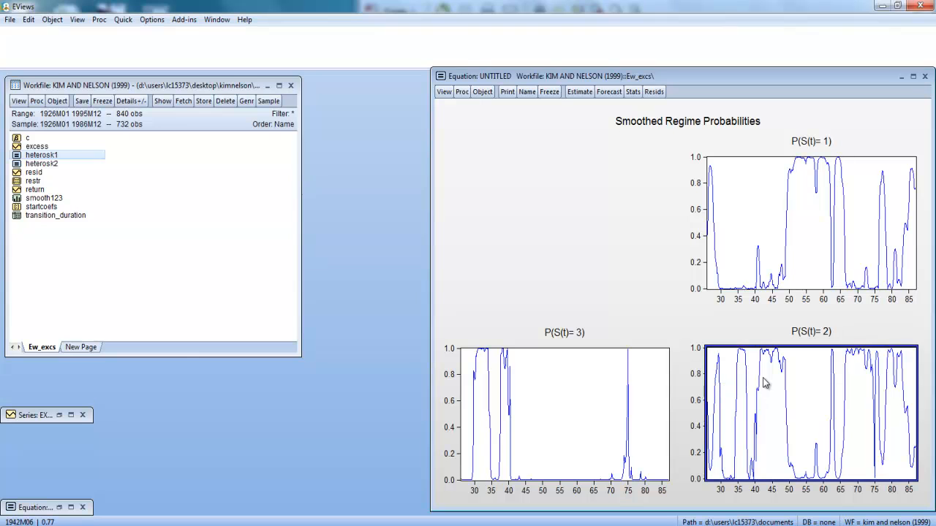
Step: Place the EXCESS series graph over the empty area beside P(S(t)= 1) and compare its volatility with the smoothed probabilities
left_click(40, 147)
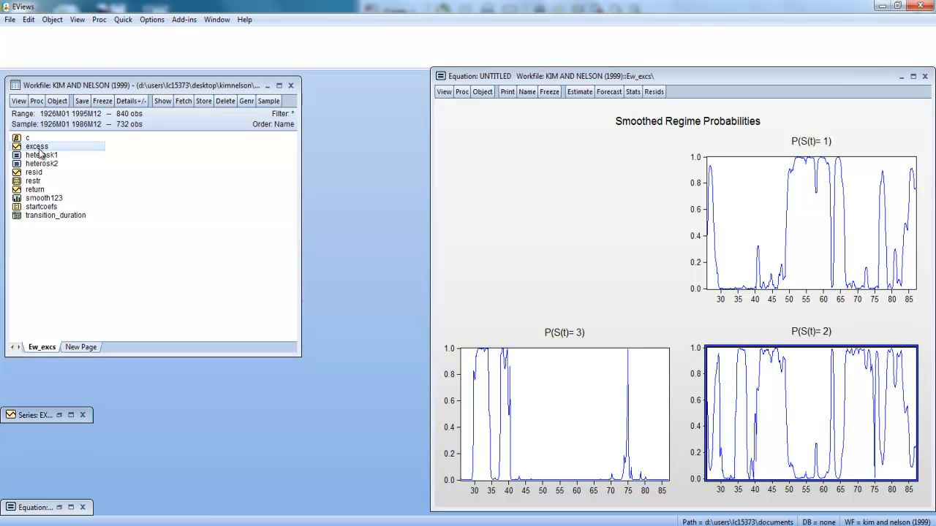
left_click(71, 415)
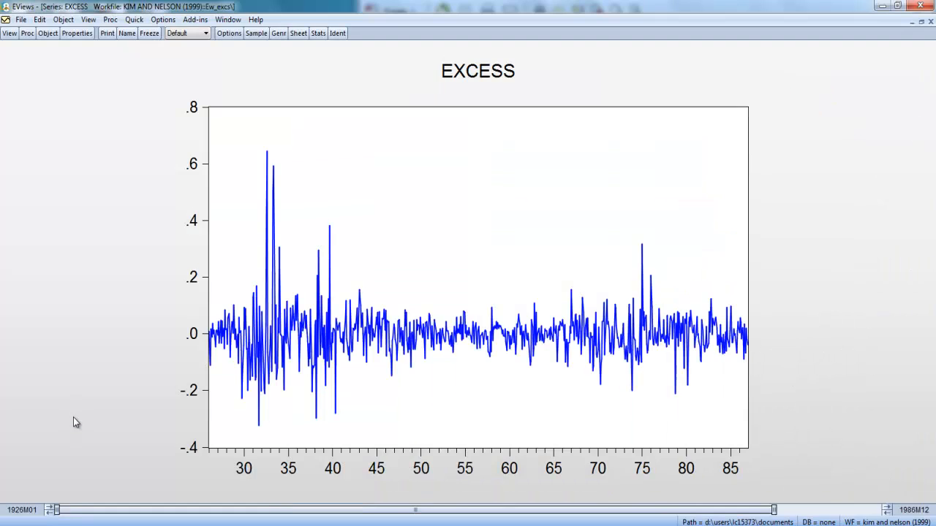
left_click(921, 22)
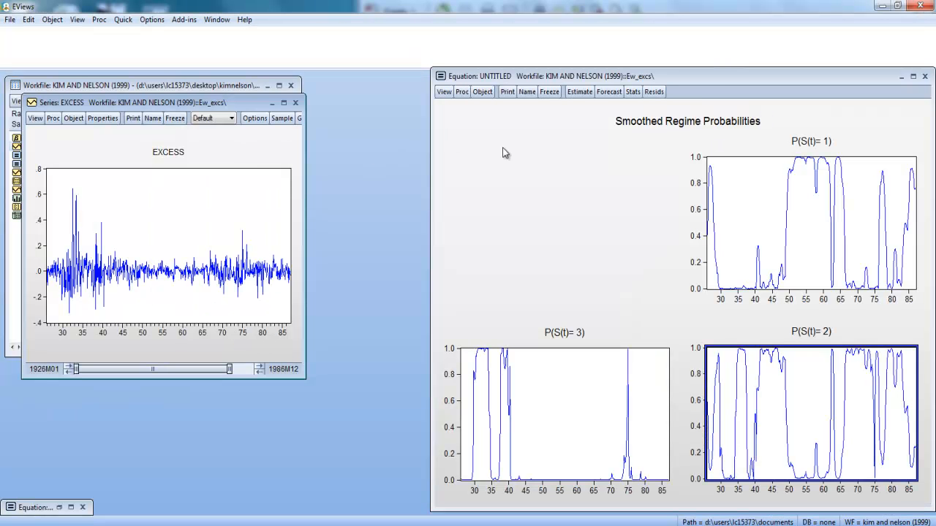
left_click_drag(230, 107, 620, 59)
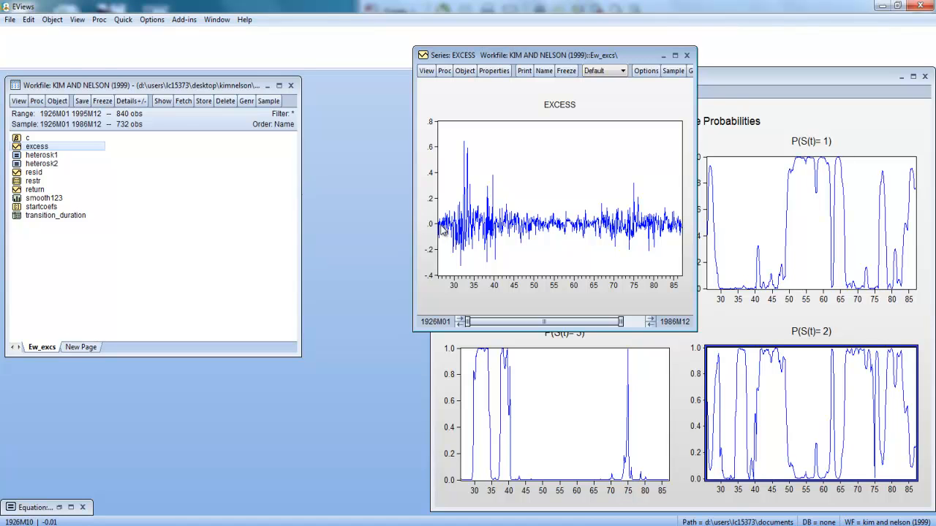
mouse_move(713, 244)
mouse_move(468, 213)
mouse_move(445, 223)
mouse_move(682, 228)
mouse_move(910, 289)
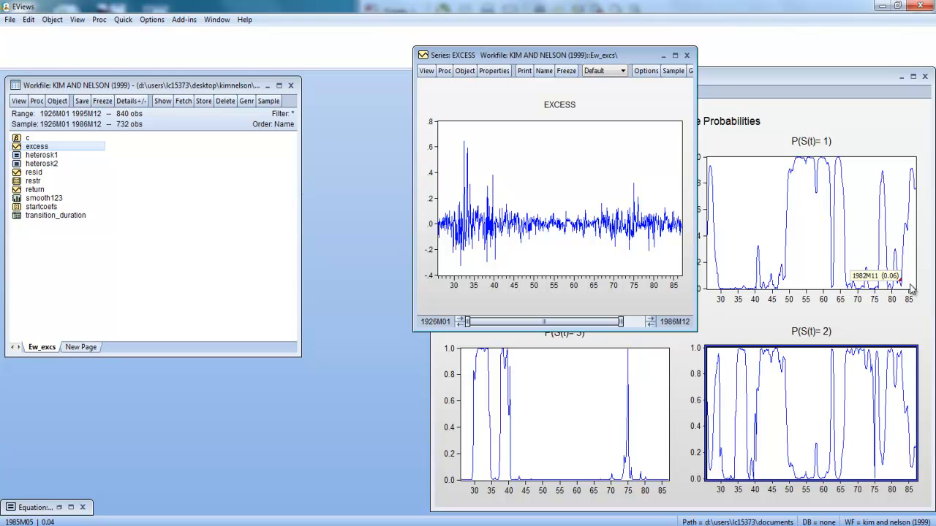
Step: Minimize EViews and bring the presentation to the Estimation results slide of the Kim and Nelson (1999) example
left_click(883, 6)
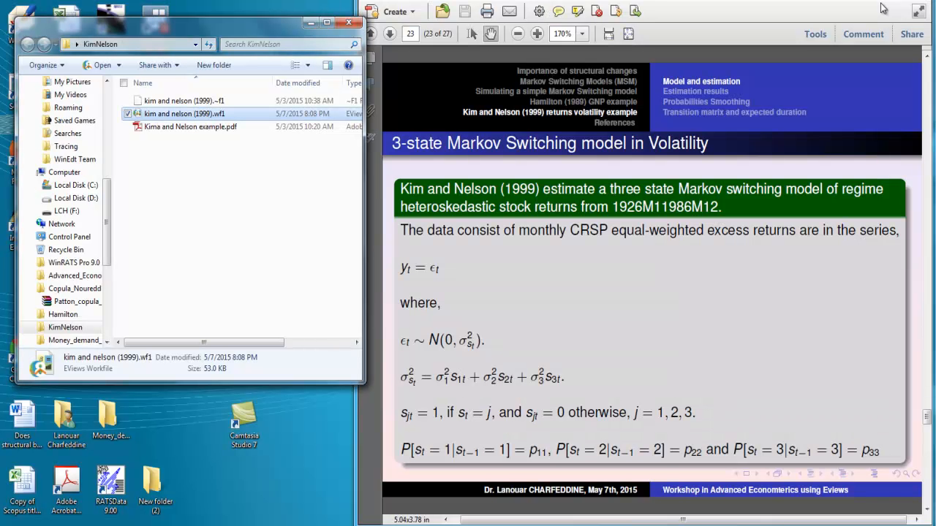
key("Down")
left_click(607, 288)
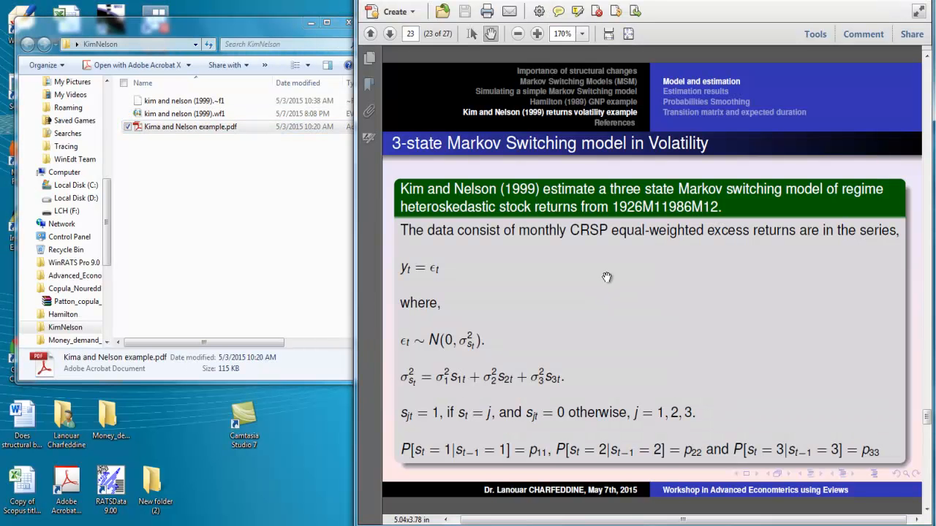
scroll(607, 278, "down", 1)
scroll(607, 278, "down", 3)
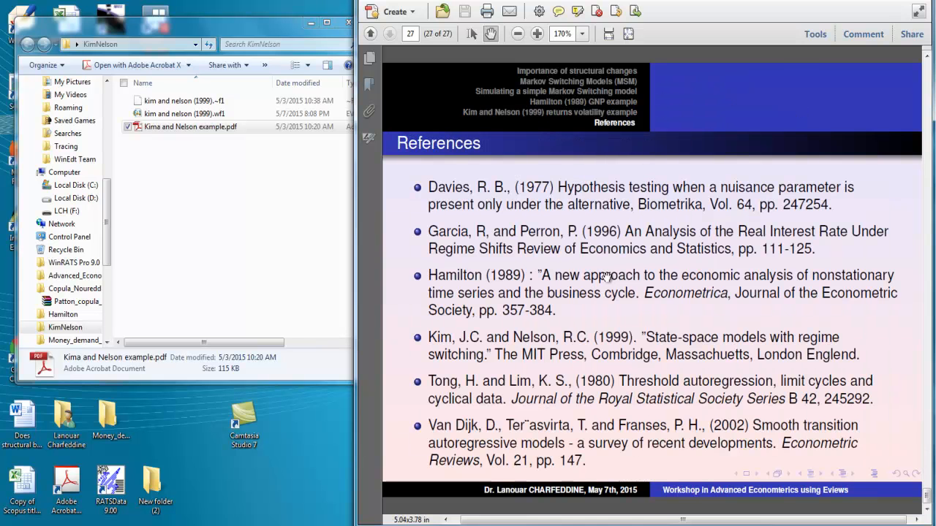
scroll(607, 276, "up", 3)
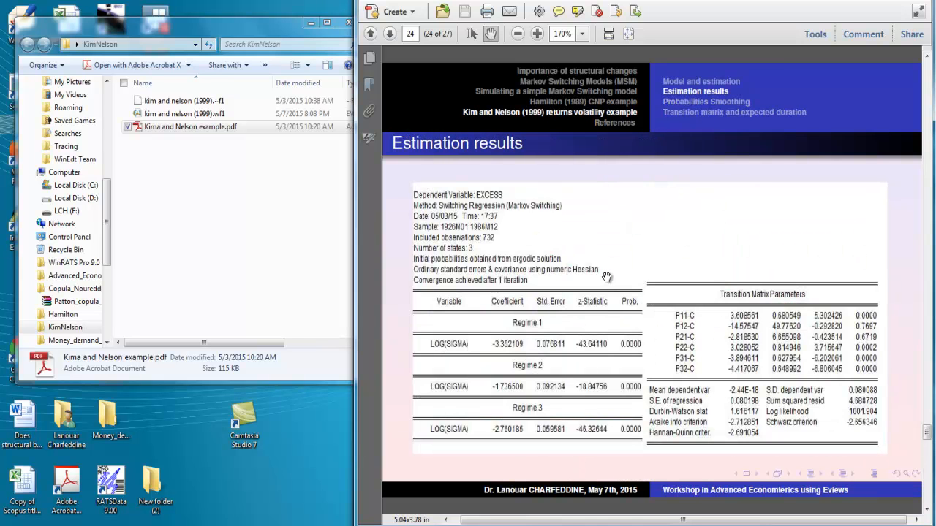
mouse_move(523, 525)
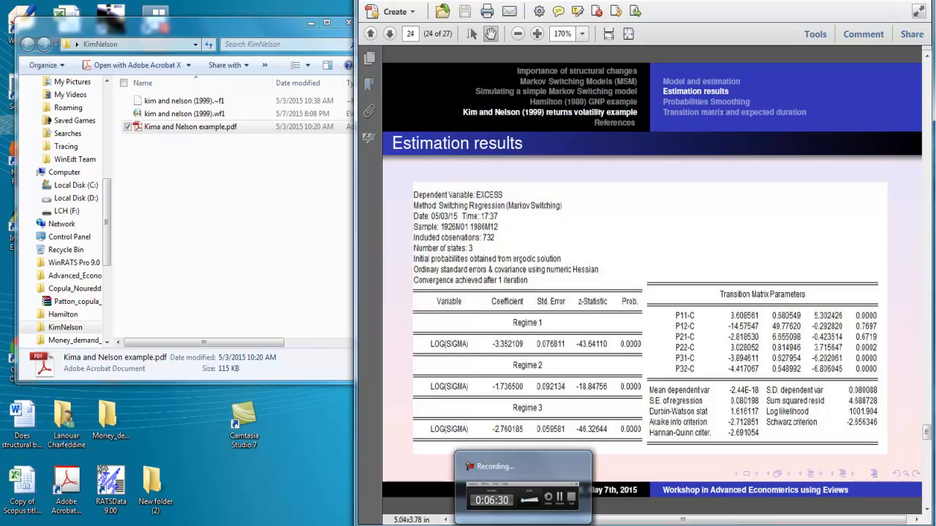
left_click(523, 525)
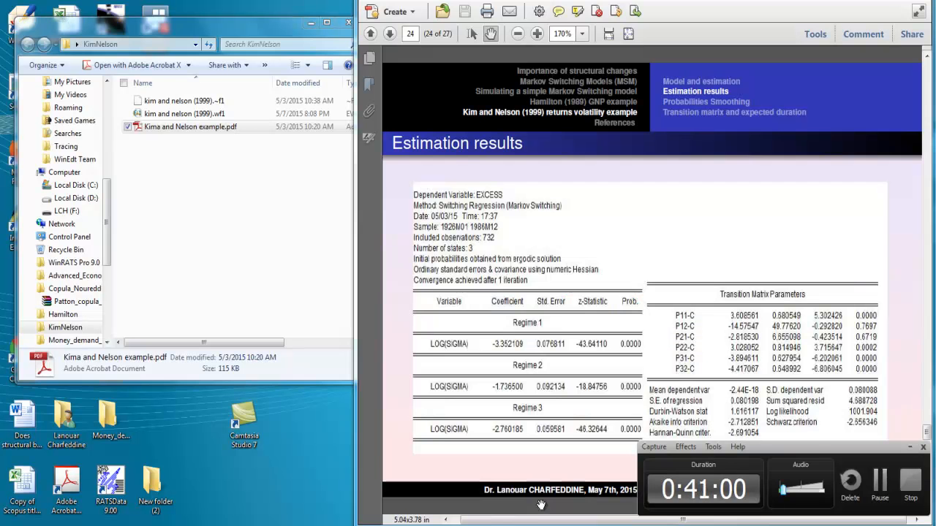